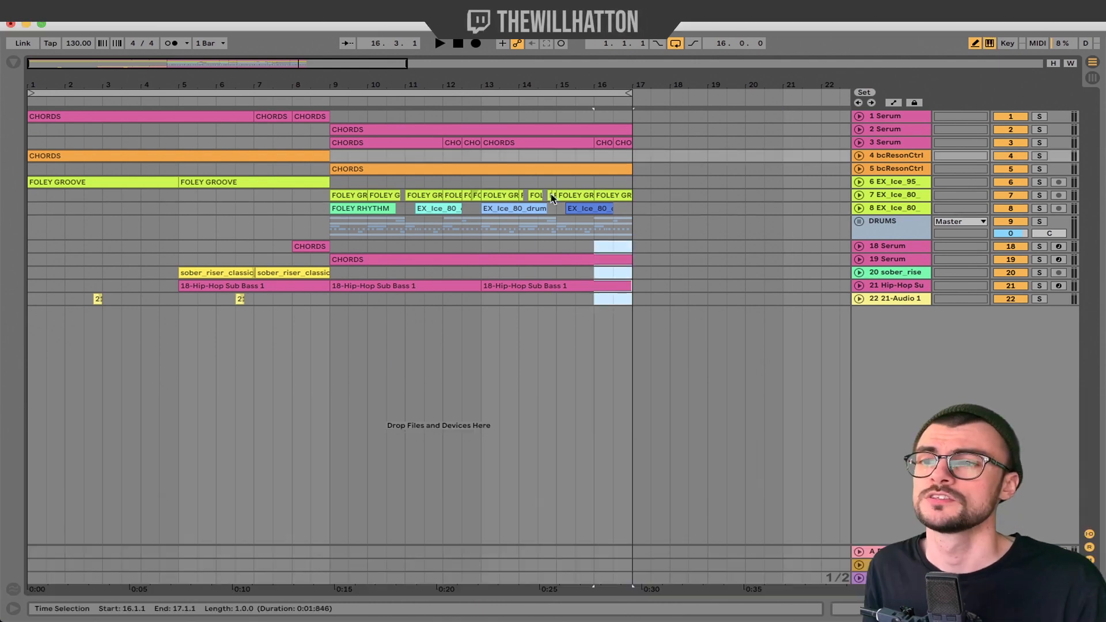
drag(633, 88, 354, 90)
click(677, 410)
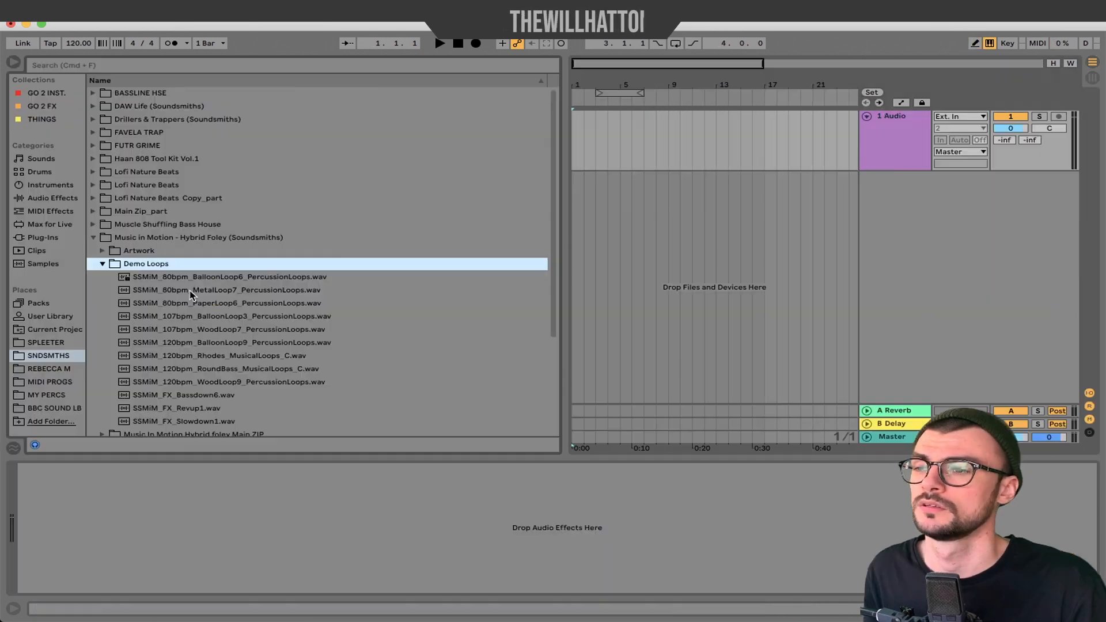
Place the SSMiM_80bpm_MetalLoop7_PercussionLoops.wav sample on the audio track near the start of the arrangement
drag(185, 289, 579, 137)
drag(200, 294, 584, 135)
Search the audio effects for "resonators" and add the Resonators effect to the metal loop's track
click(50, 66)
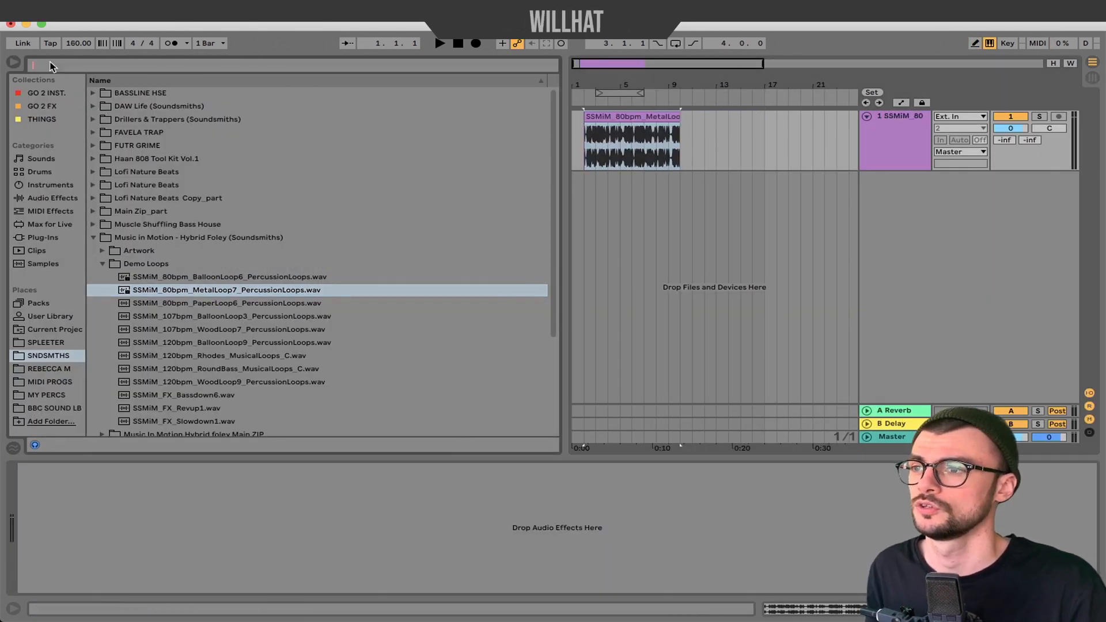
text(resonators)
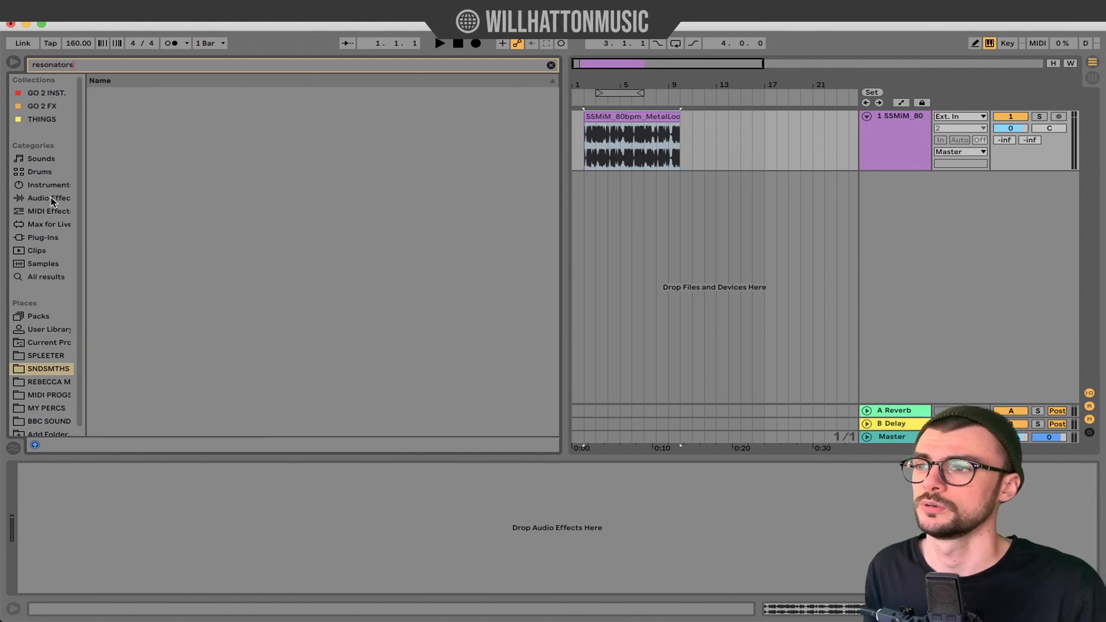
drag(125, 95, 559, 117)
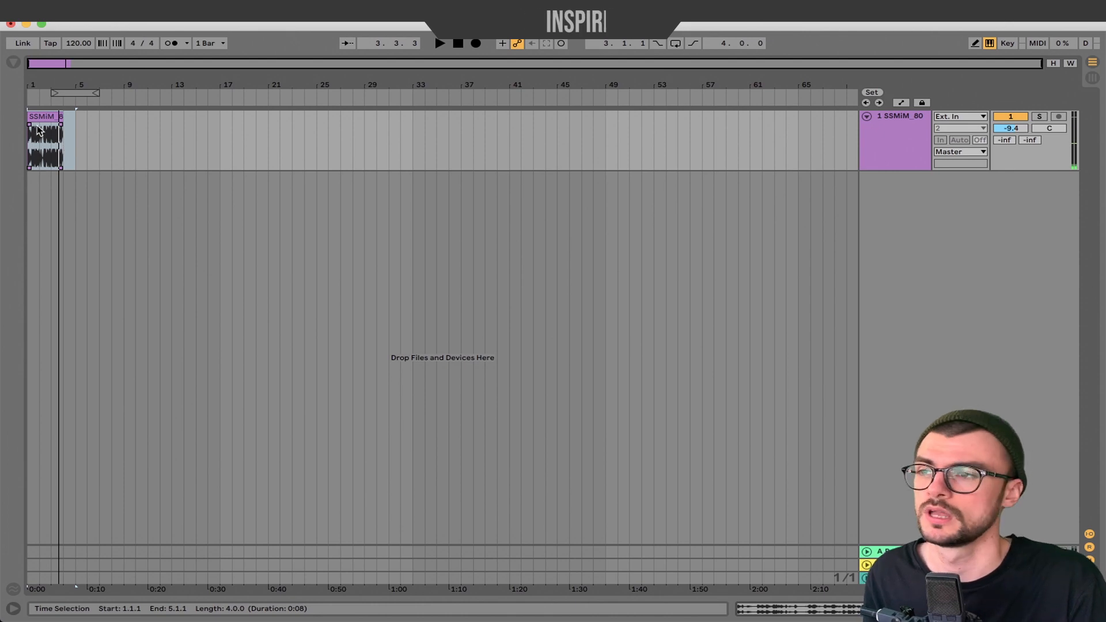
Show the metal loop track's Resonators effect and raise its Dry/Wet to 100 % during playback
double_click(38, 129)
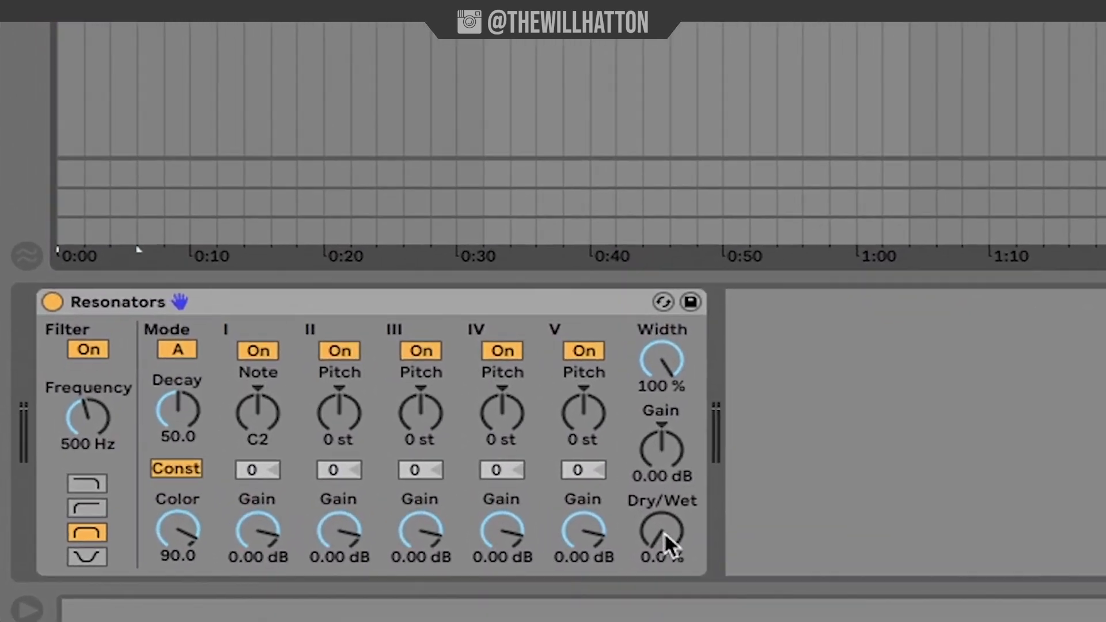
drag(299, 579, 299, 567)
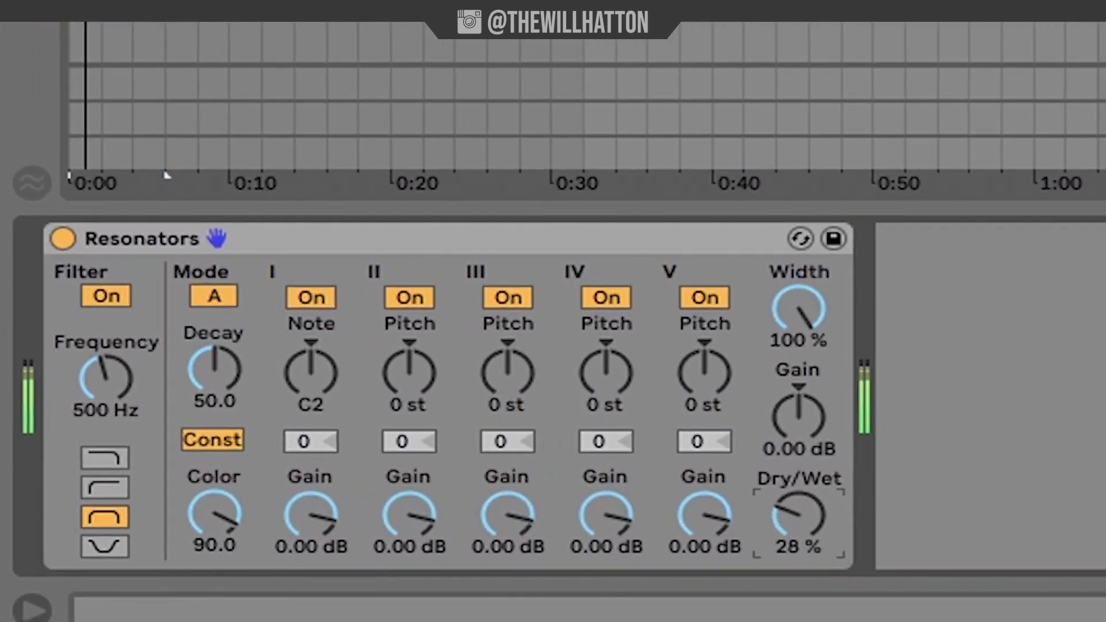
mouse_move(785, 530)
mouse_down()
mouse_move(785, 472)
mouse_move(786, 530)
mouse_up()
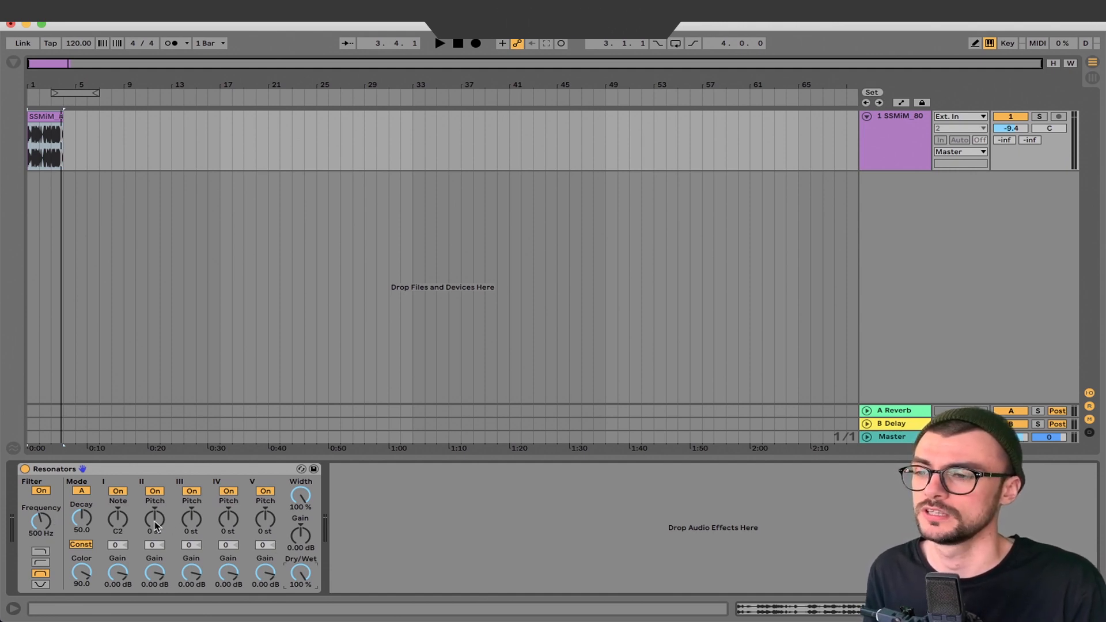
Tune resonators II, III and IV to +7 st, -7 st and -2 st, and reset resonator I's note to C2
drag(155, 525, 155, 519)
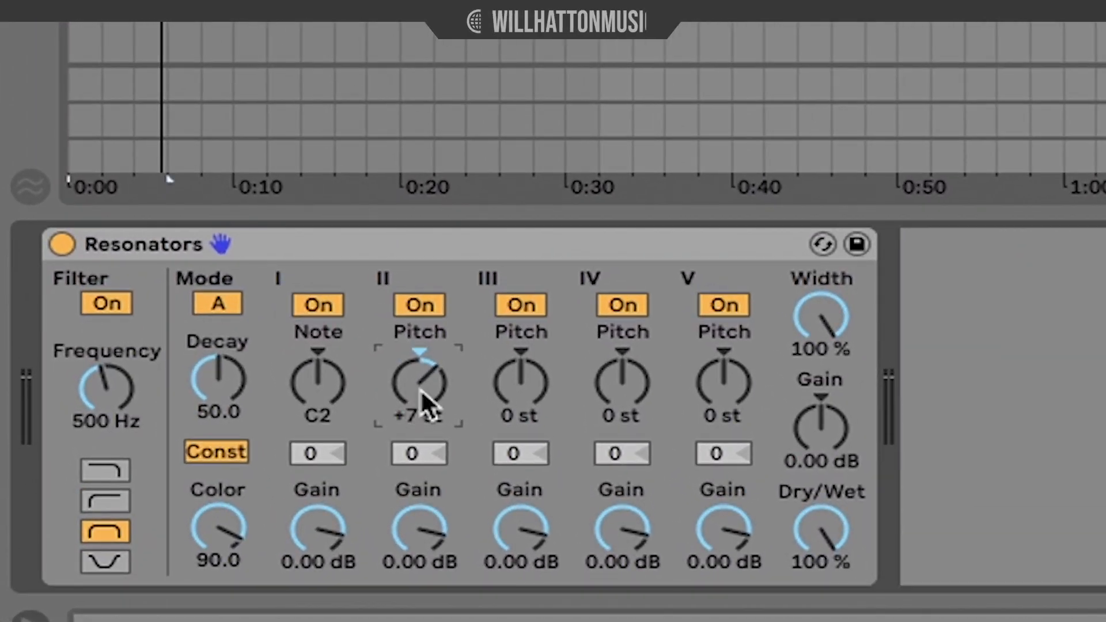
drag(526, 390, 526, 401)
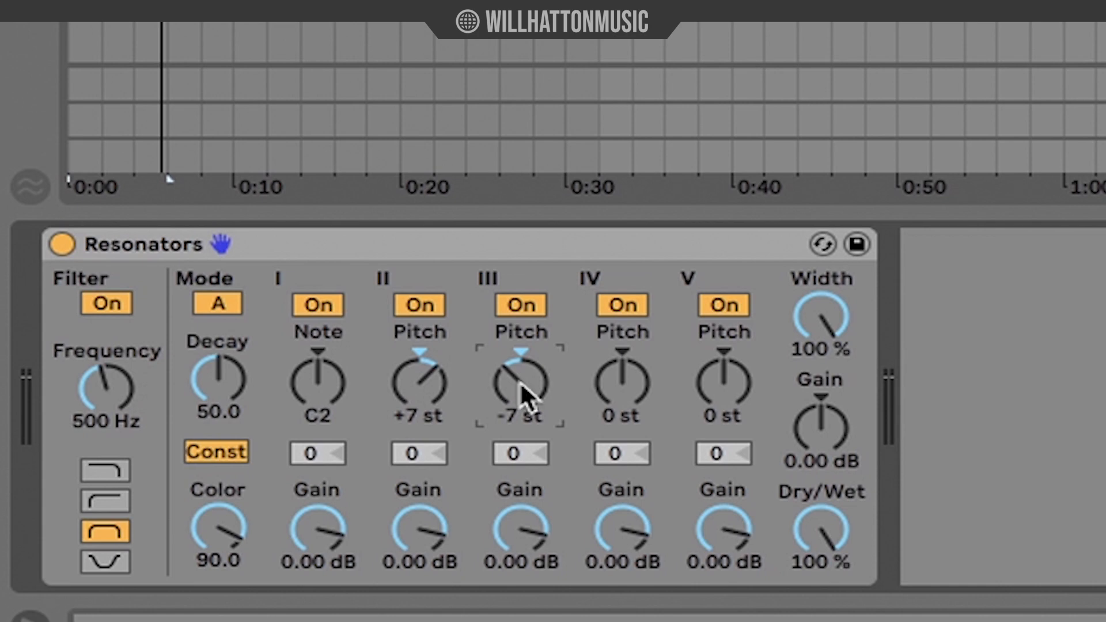
drag(622, 383, 647, 388)
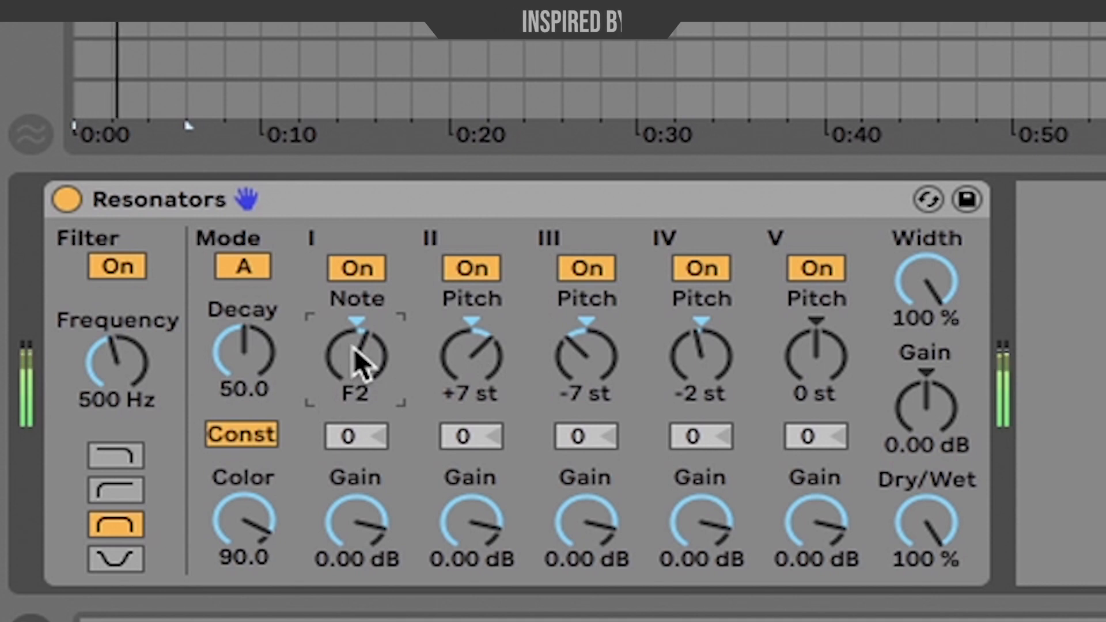
key(Delete)
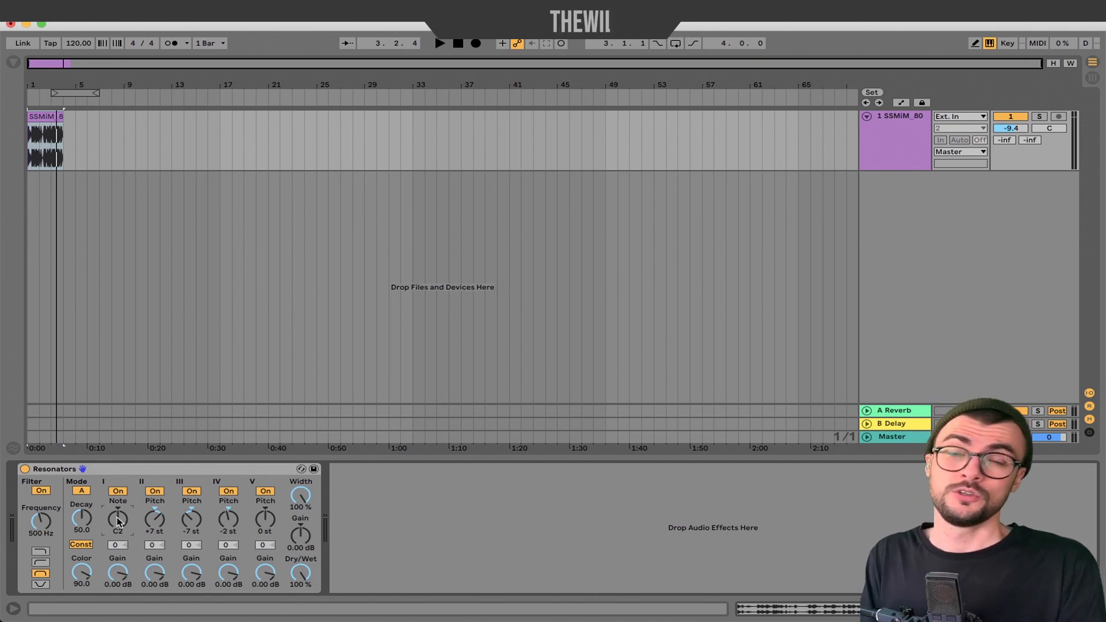
Load the bcResonCtrl device from the browser onto a new MIDI track below the audio track
click(14, 62)
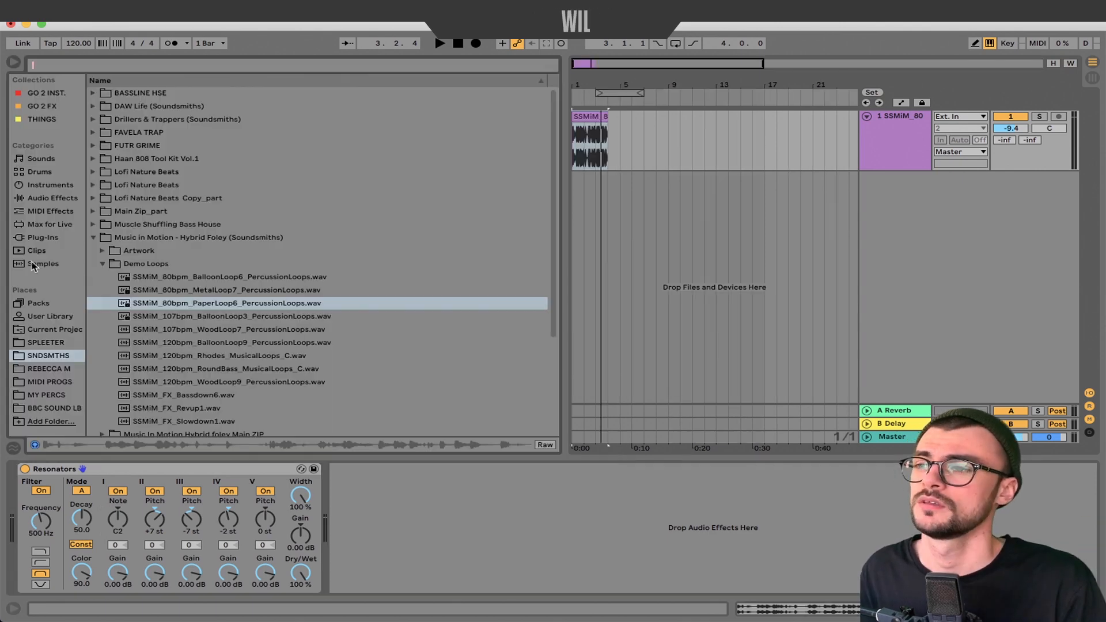
click(42, 315)
drag(288, 133, 941, 190)
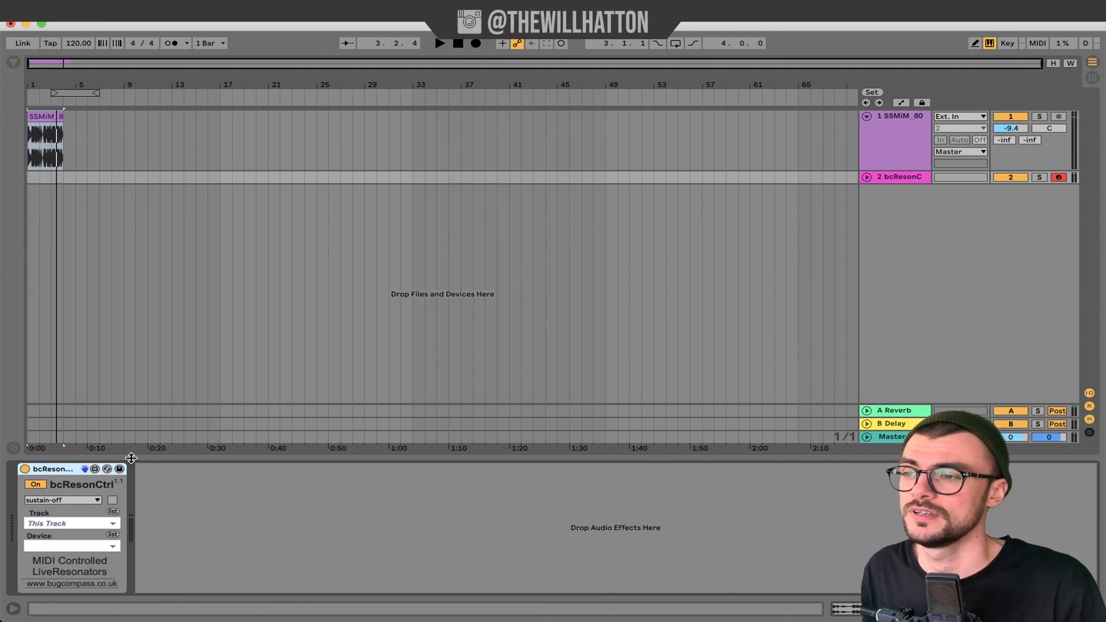
Import the SSTN_MIDILoops_ChordLoop12 MIDI file onto the bcResonCtrl track at the start of the arrangement
mouse_move(256, 618)
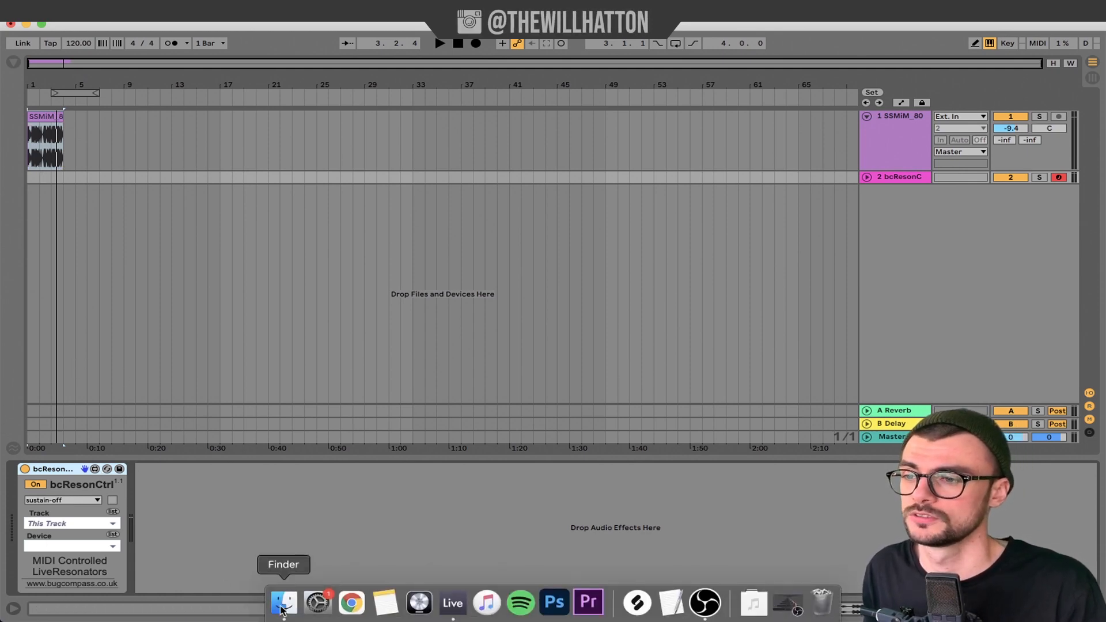
right_click(281, 179)
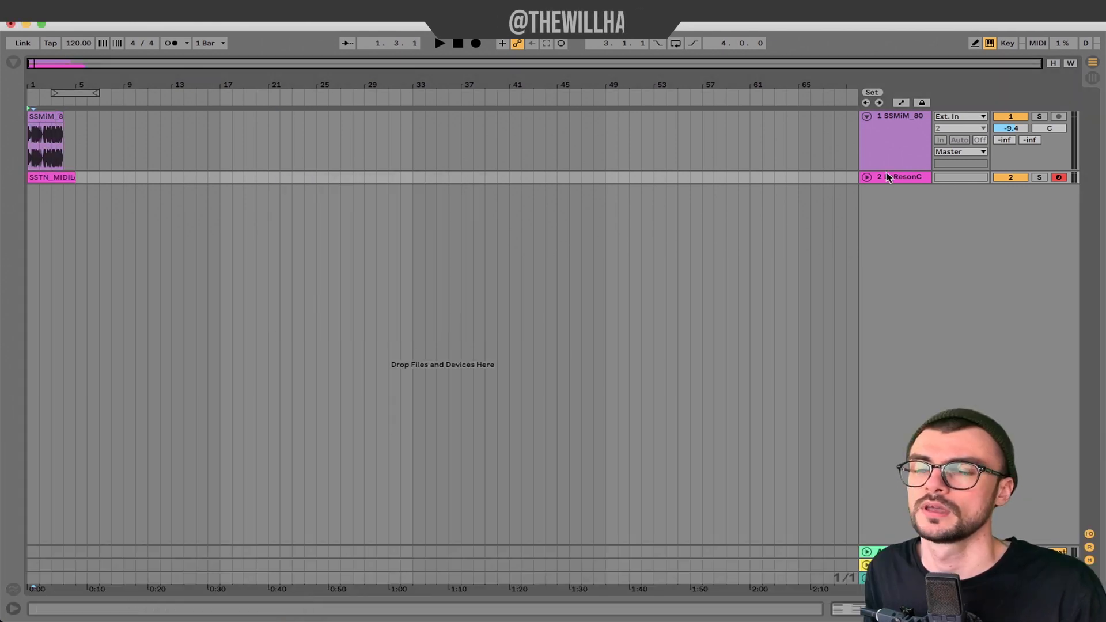
Point bcResonCtrl at the 1-SSMiM_80bpm_MetalLoop7_PercussionLoops track and its Resonators device
click(897, 164)
click(897, 177)
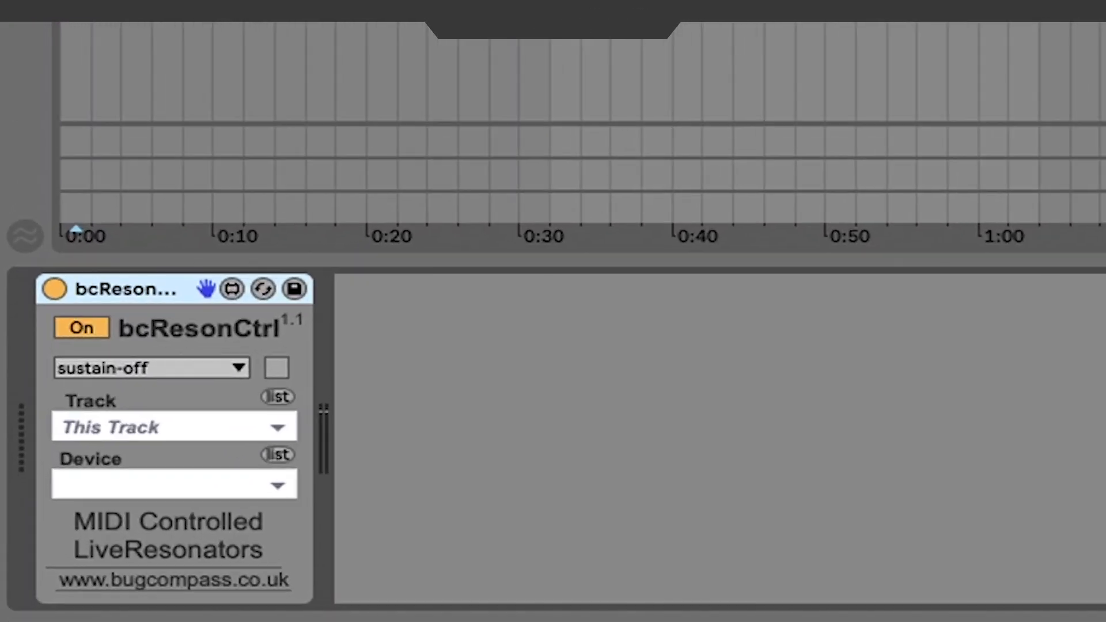
click(150, 426)
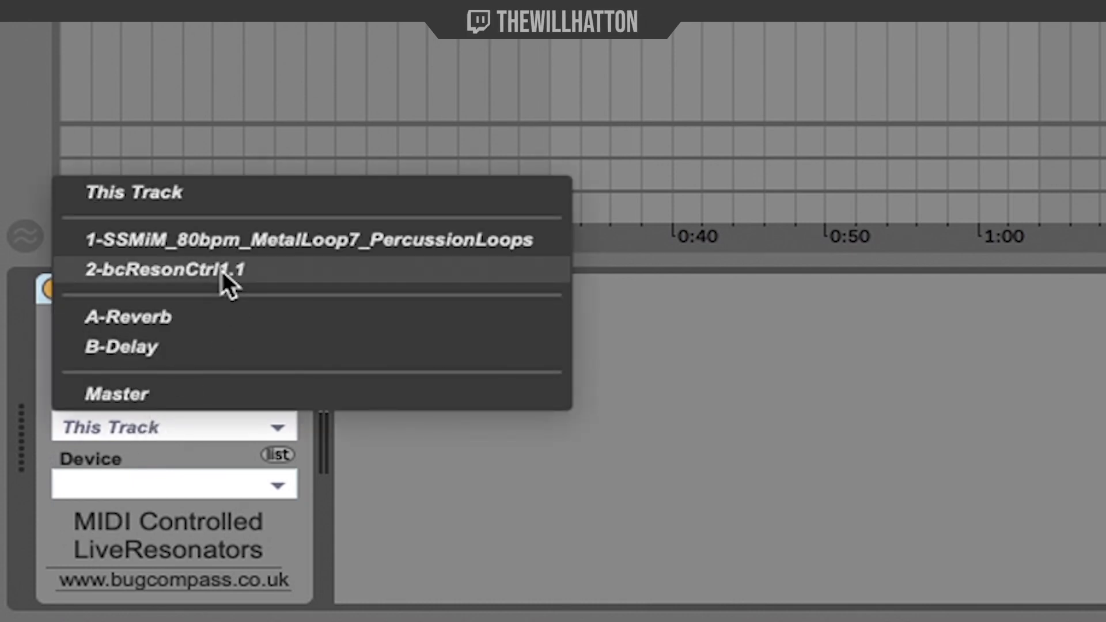
click(234, 240)
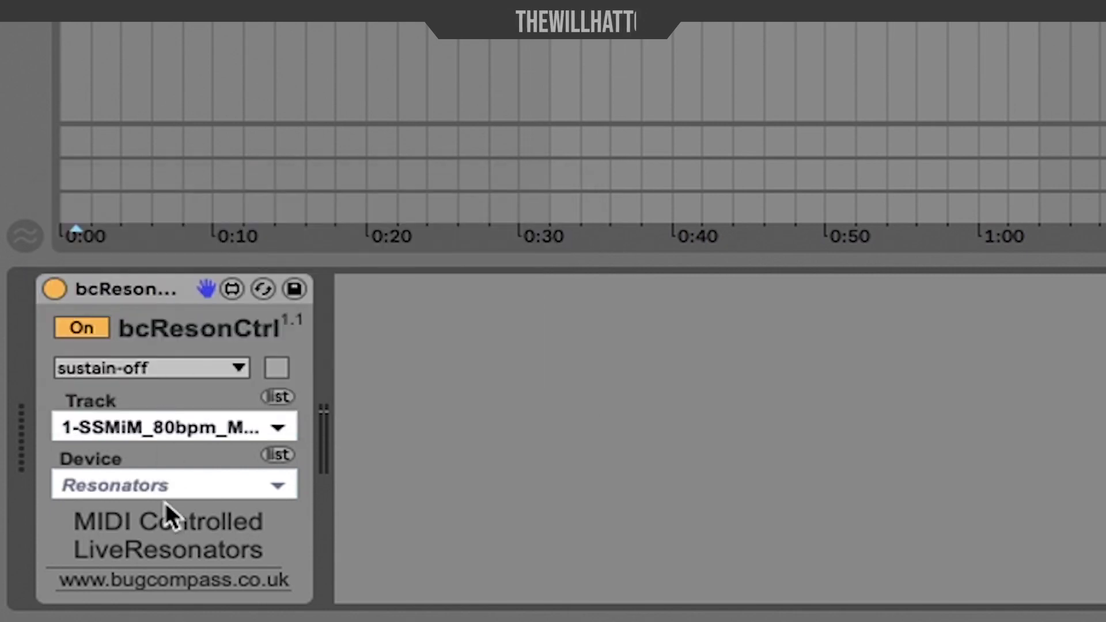
click(92, 485)
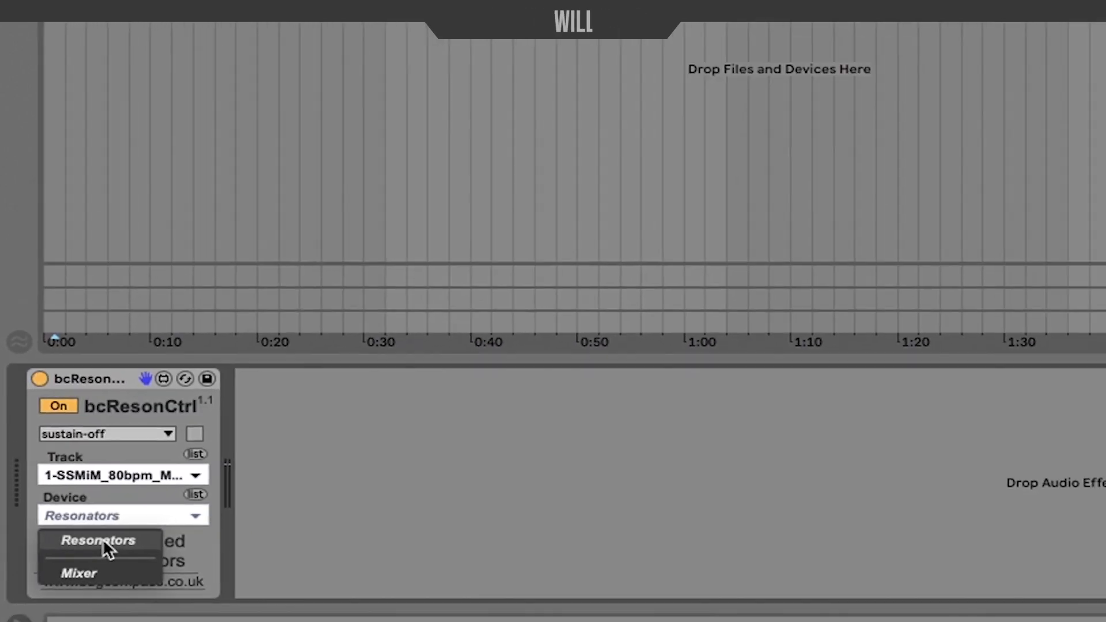
click(102, 540)
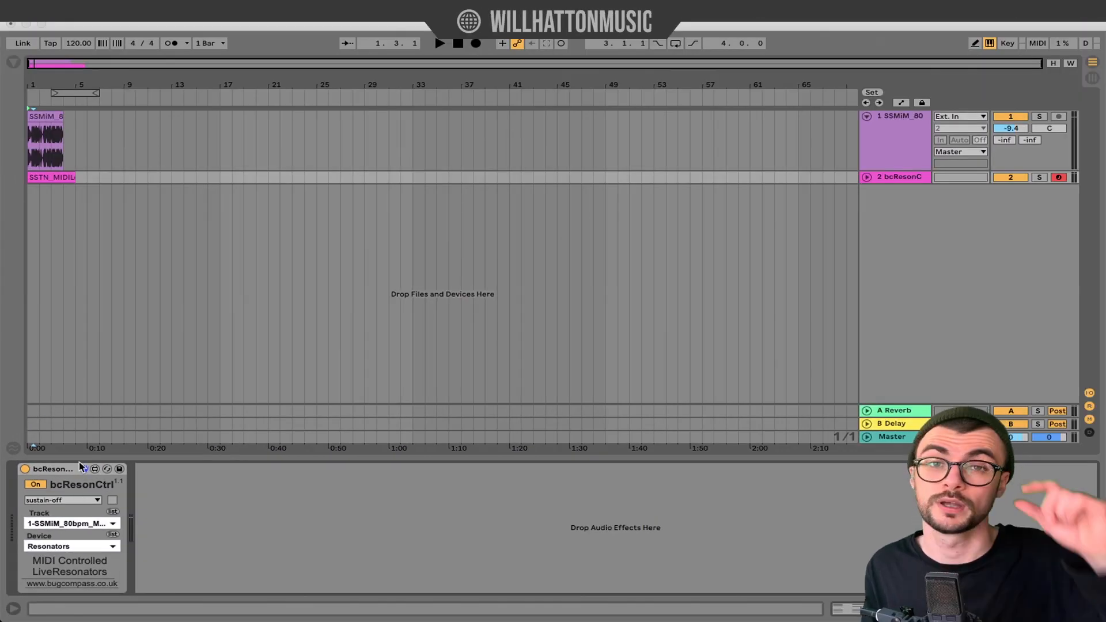
Show the audio track's Resonators effect and play the arrangement to check how the MIDI chords control it
click(914, 140)
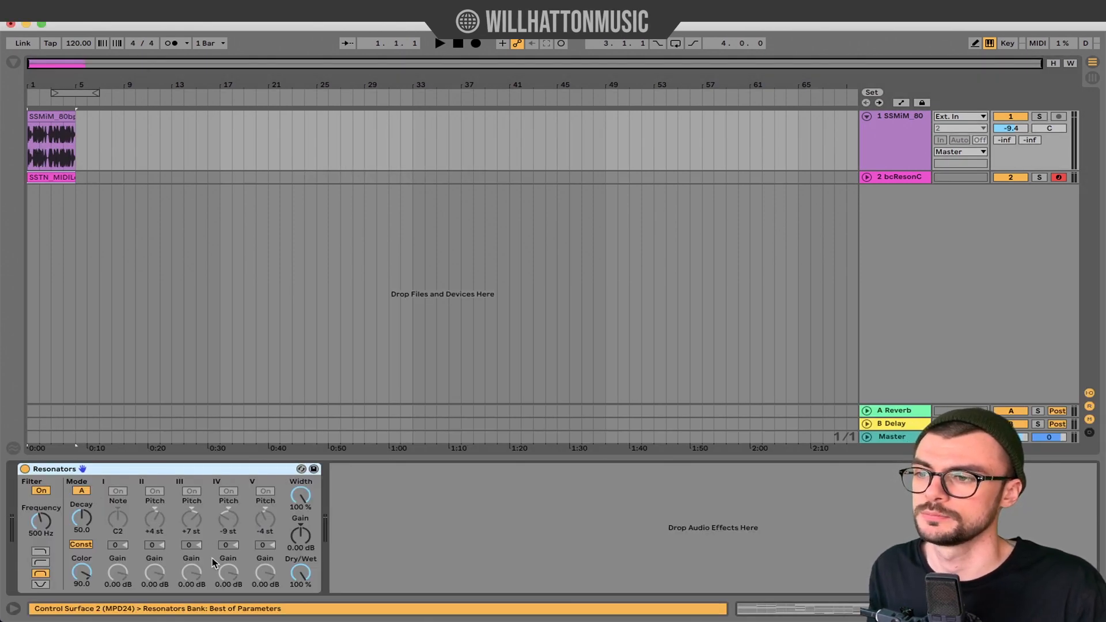
key(space)
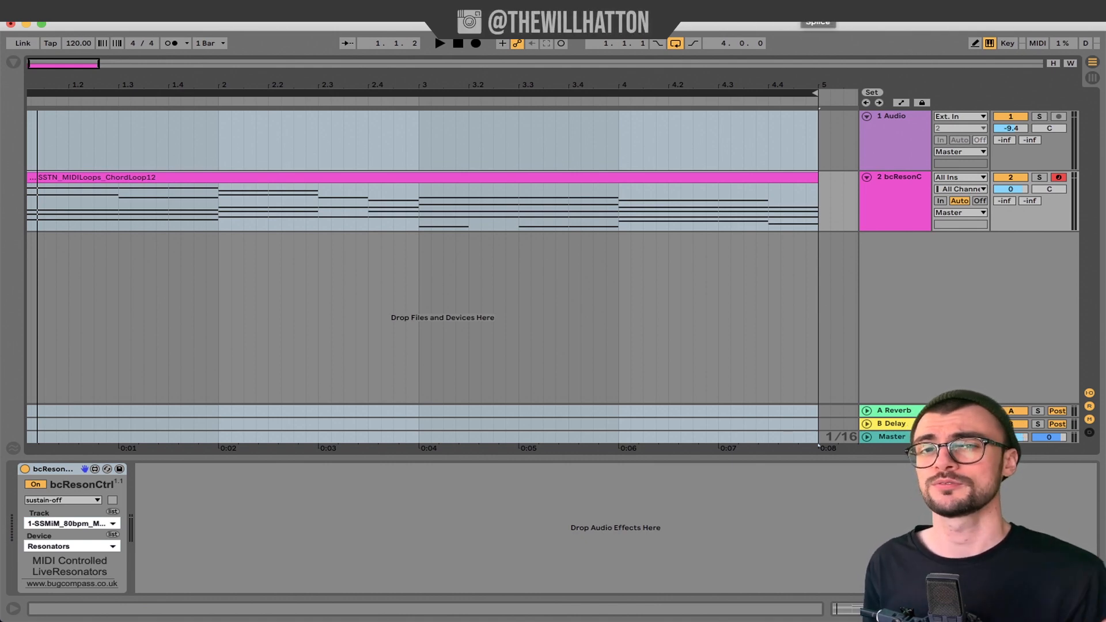
Switch to Splice and bring the jzt_drm90_chillshakes_ful drum loop onto the empty audio track from the first bar
click(813, 9)
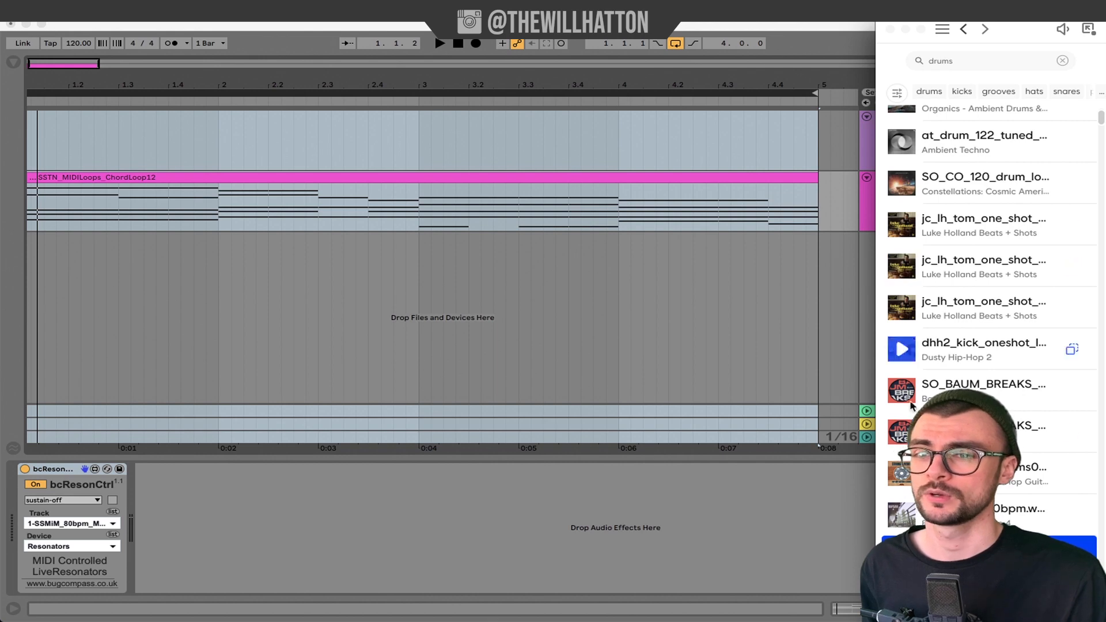
drag(934, 582, 72, 132)
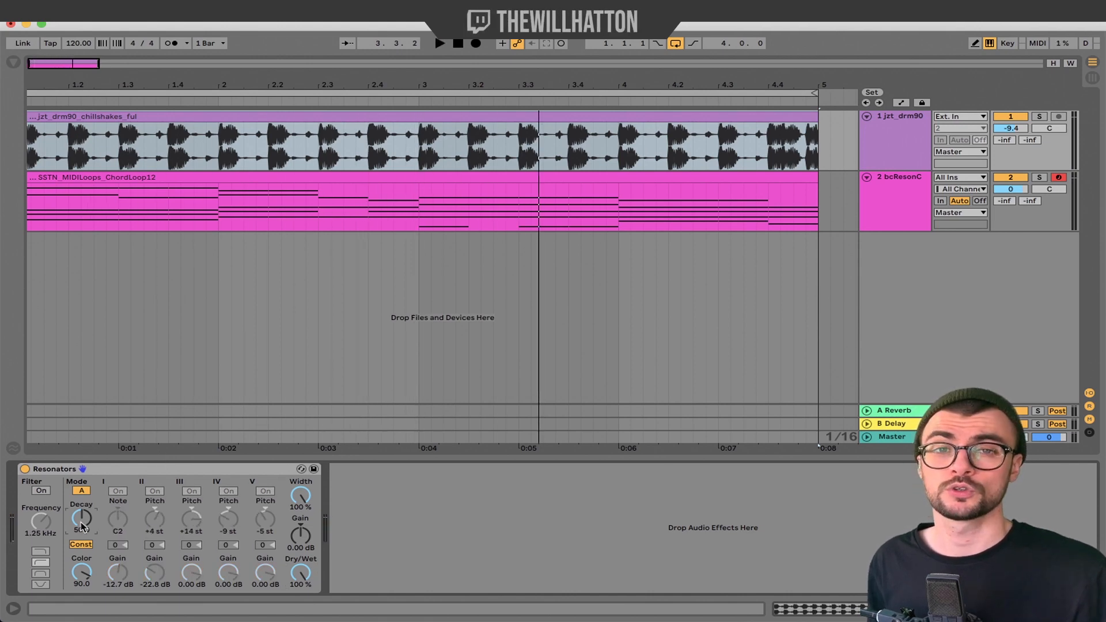
Try a shorter Resonators decay during playback, then set the decay to 94.4
key(space)
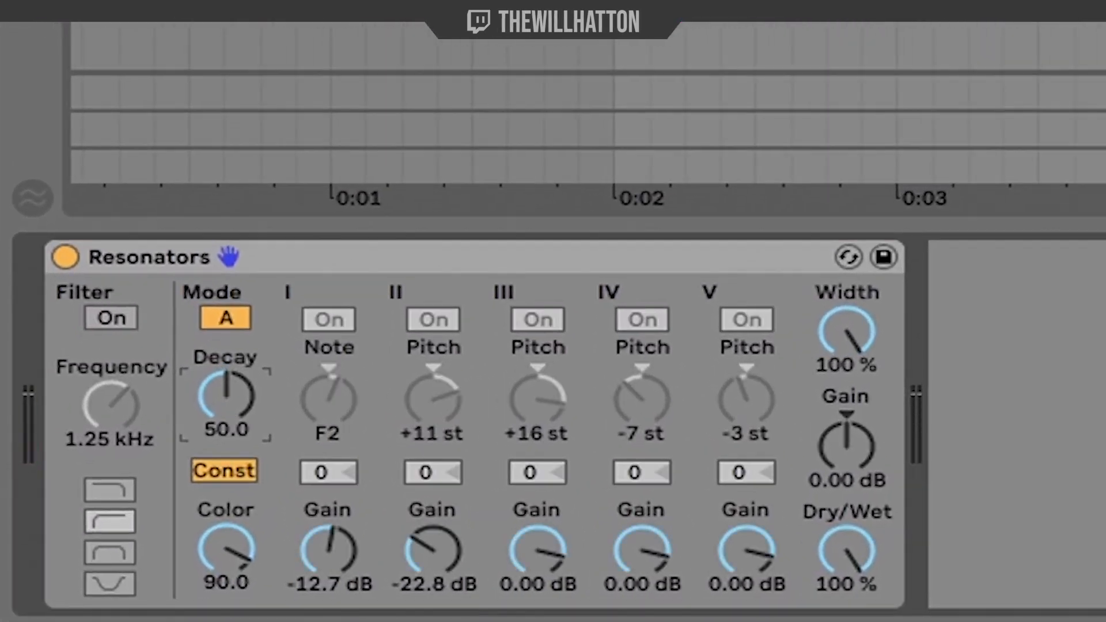
drag(80, 524, 80, 554)
drag(226, 398, 226, 256)
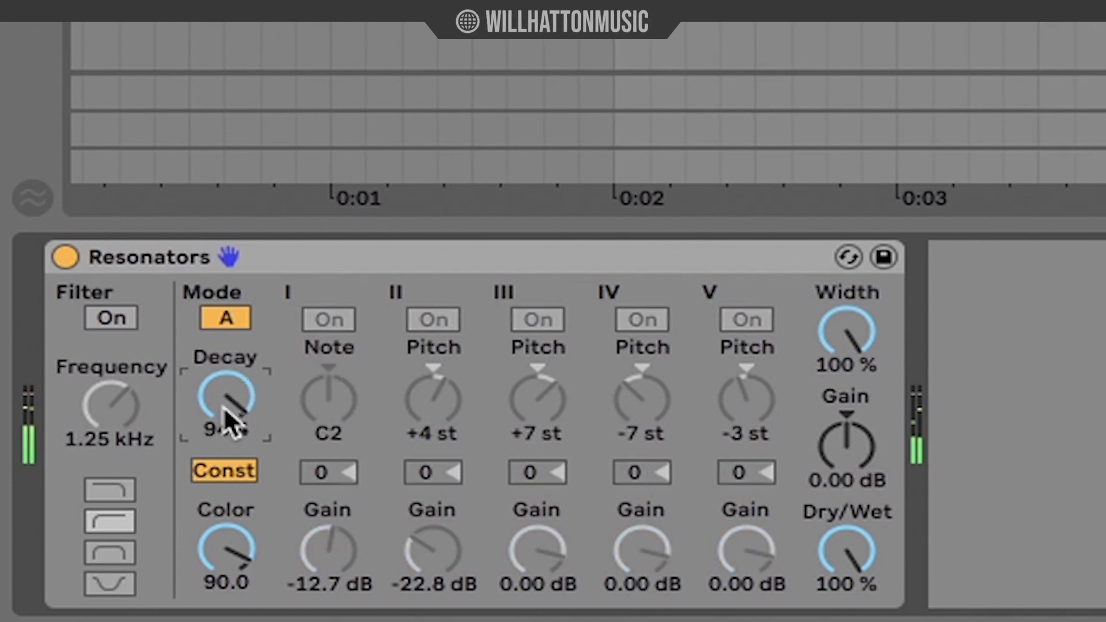
Turn on the Resonators filter, try the high-pass type, then choose low-pass with the frequency at 3.87 kHz
click(111, 318)
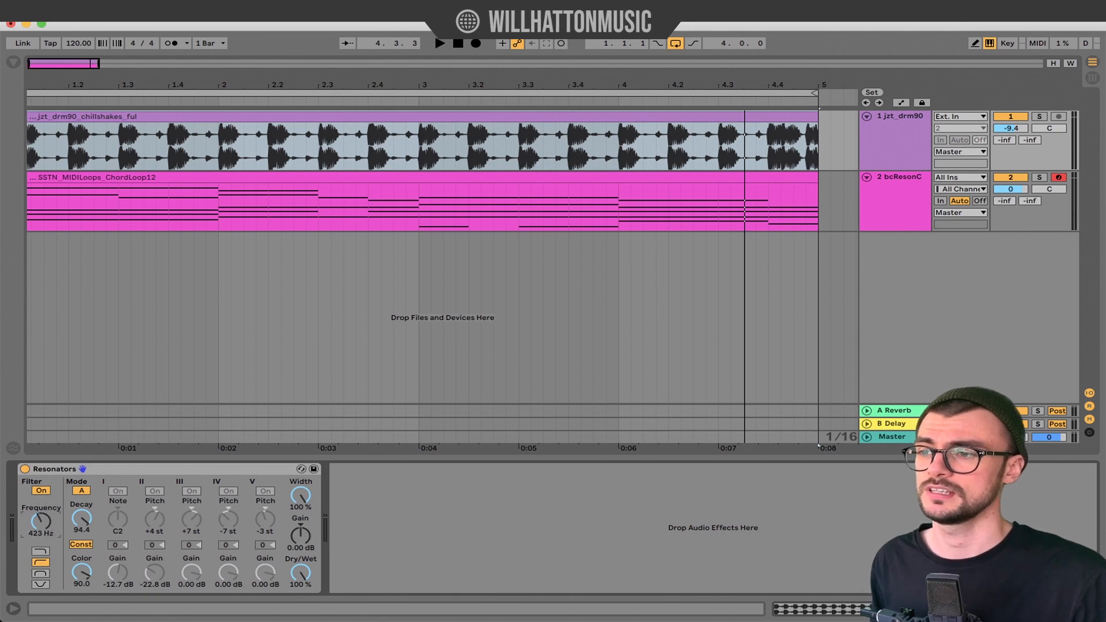
key(space)
drag(33, 522, 33, 467)
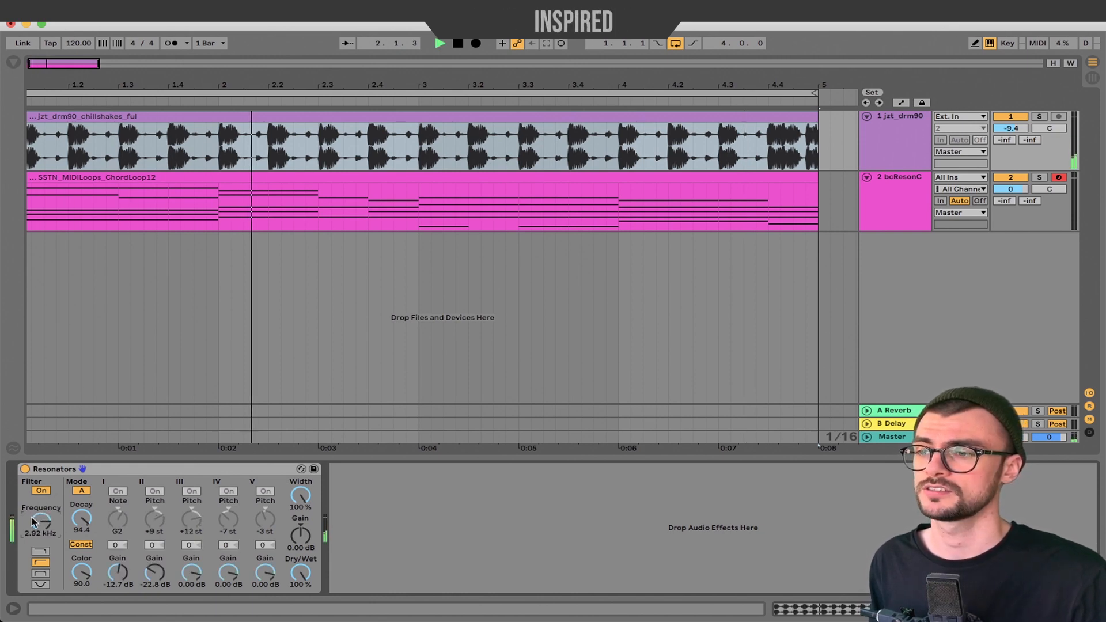
click(40, 551)
mouse_move(39, 522)
mouse_down()
mouse_move(39, 547)
mouse_move(40, 519)
mouse_up()
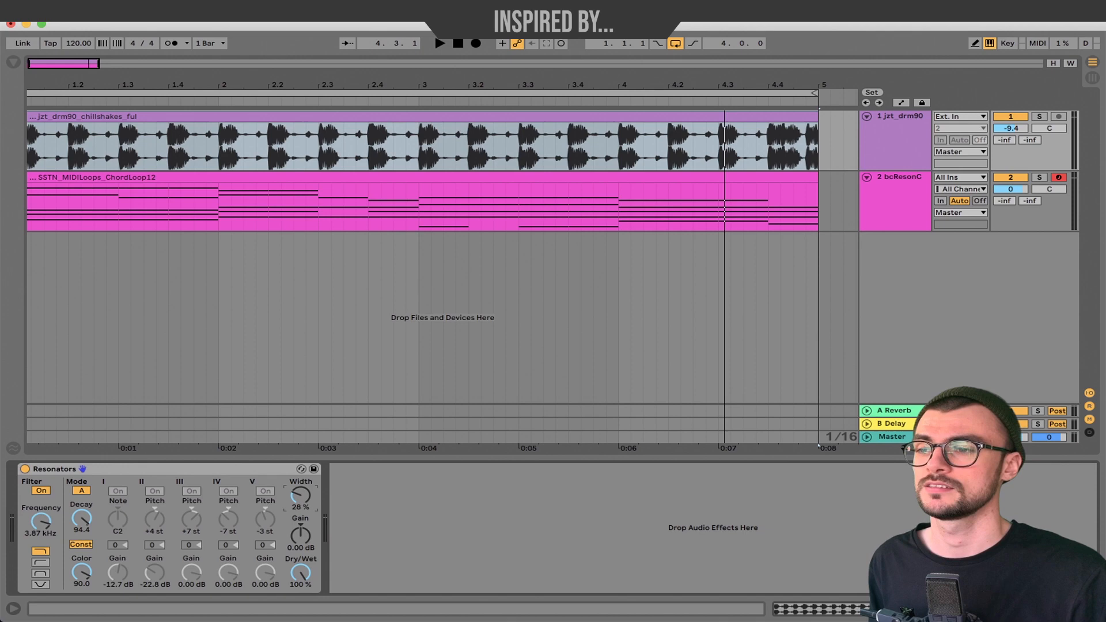
Set the Resonators width to 0 % and its Dry/Wet to 36 % during playback
mouse_move(301, 495)
mouse_down()
mouse_move(301, 454)
mouse_move(301, 487)
mouse_up()
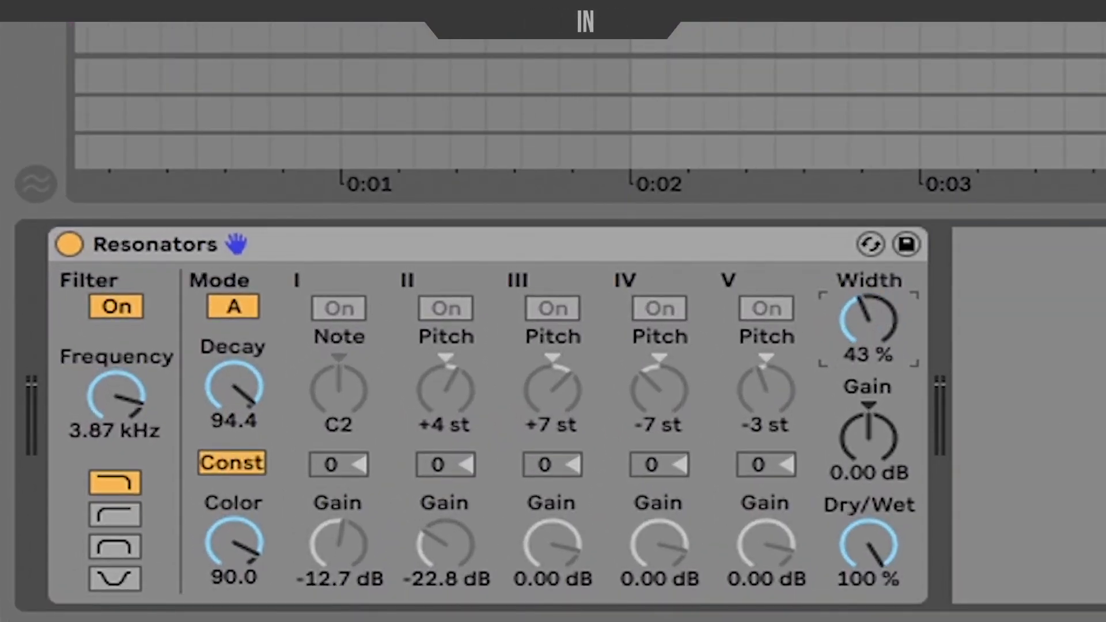
drag(868, 320, 868, 346)
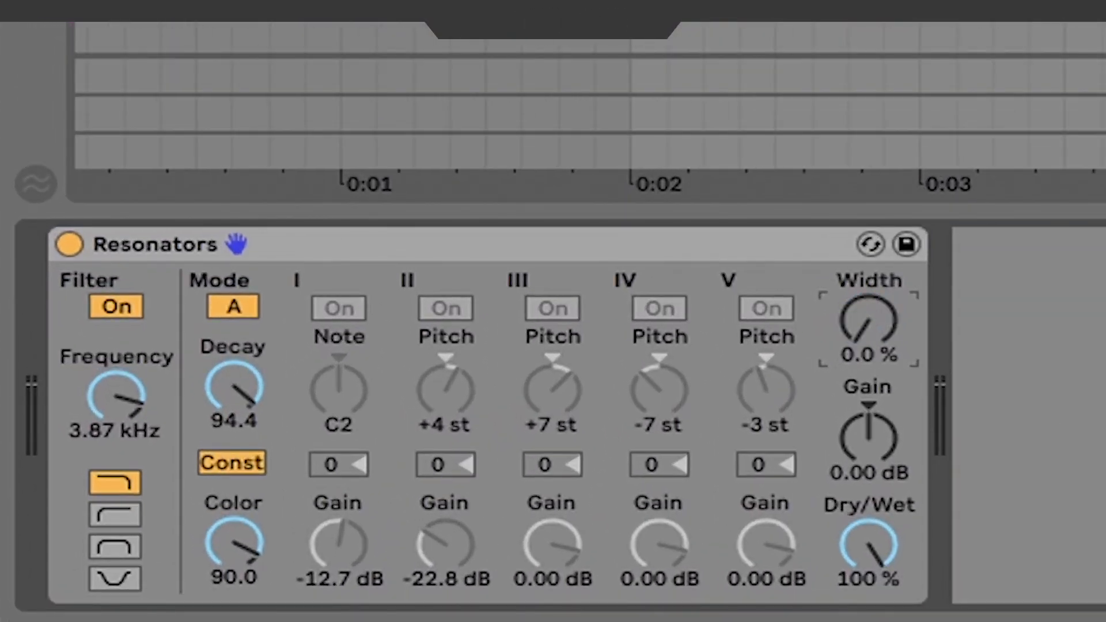
drag(884, 573, 884, 619)
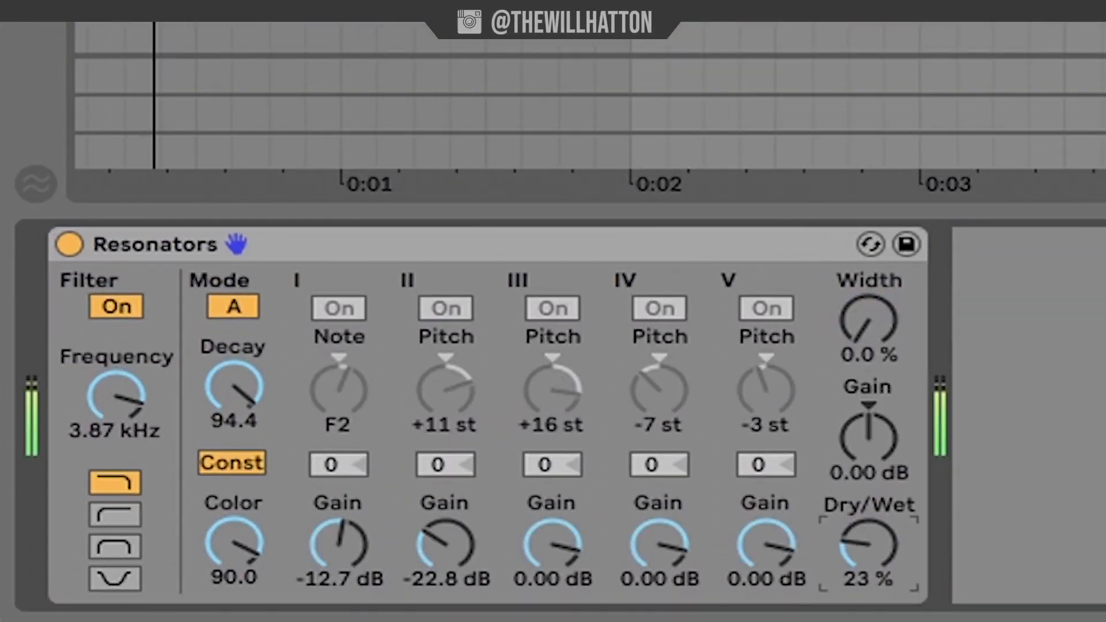
drag(869, 545, 869, 489)
drag(866, 557, 866, 618)
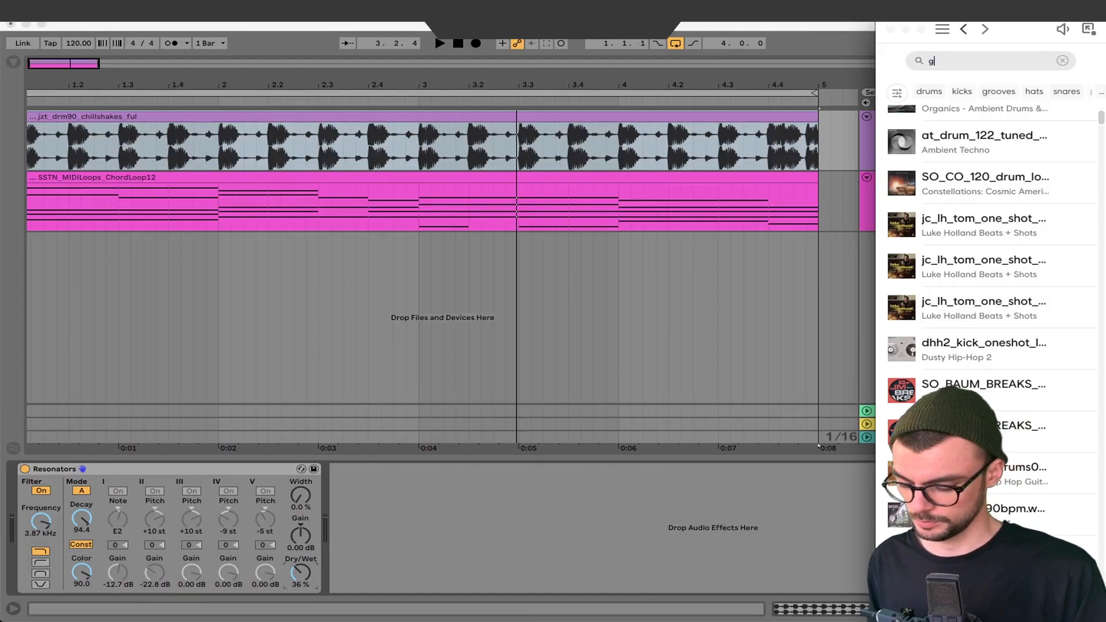
Clear the Splice search and place the RARE_GH_FX_draconus_riser_sweep_trem_1 sample on the audio track just before bar 2
key(BackSpace)
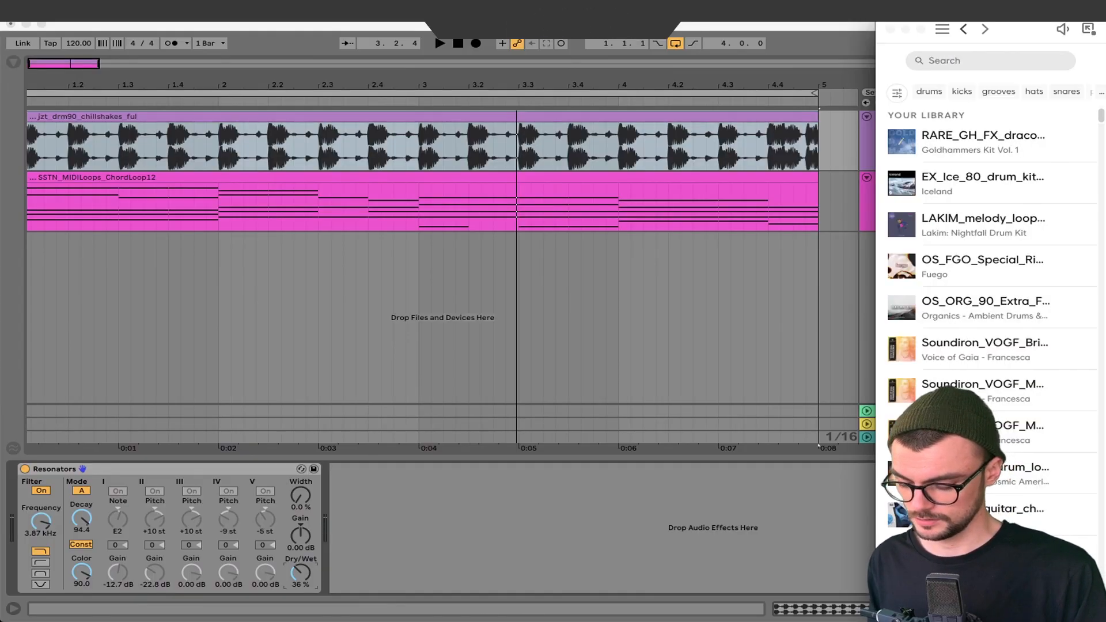
drag(968, 140, 197, 128)
click(257, 124)
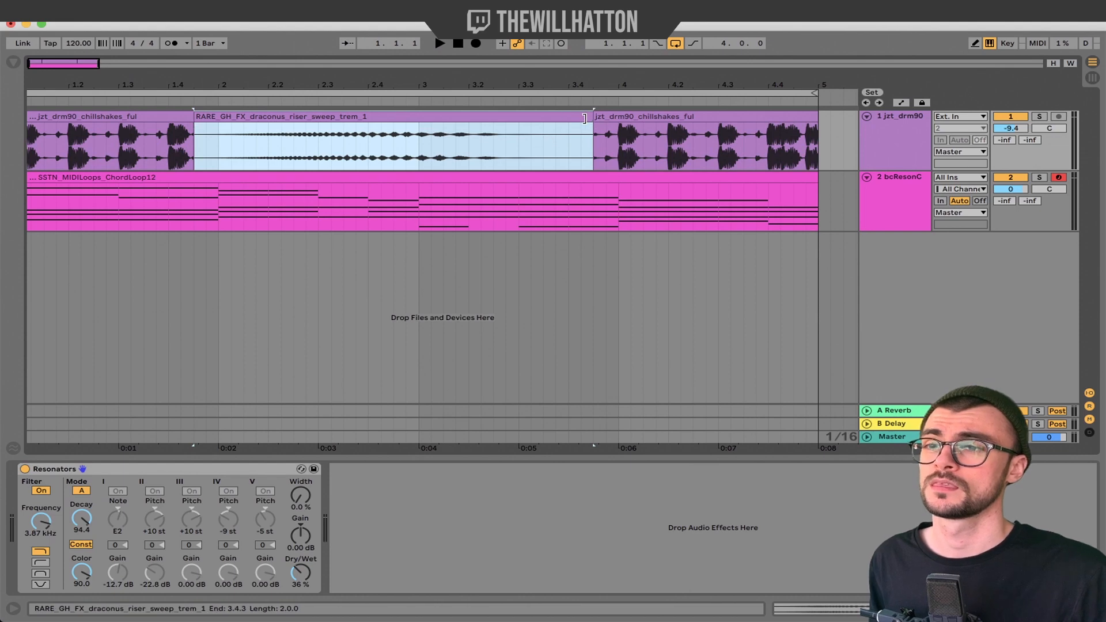
Repeat the riser sweep clip across the audio track up to bar 5, and set Resonators to 100 % Dry/Wet and 8.00 kHz during playback
drag(585, 119, 542, 118)
drag(654, 117, 810, 115)
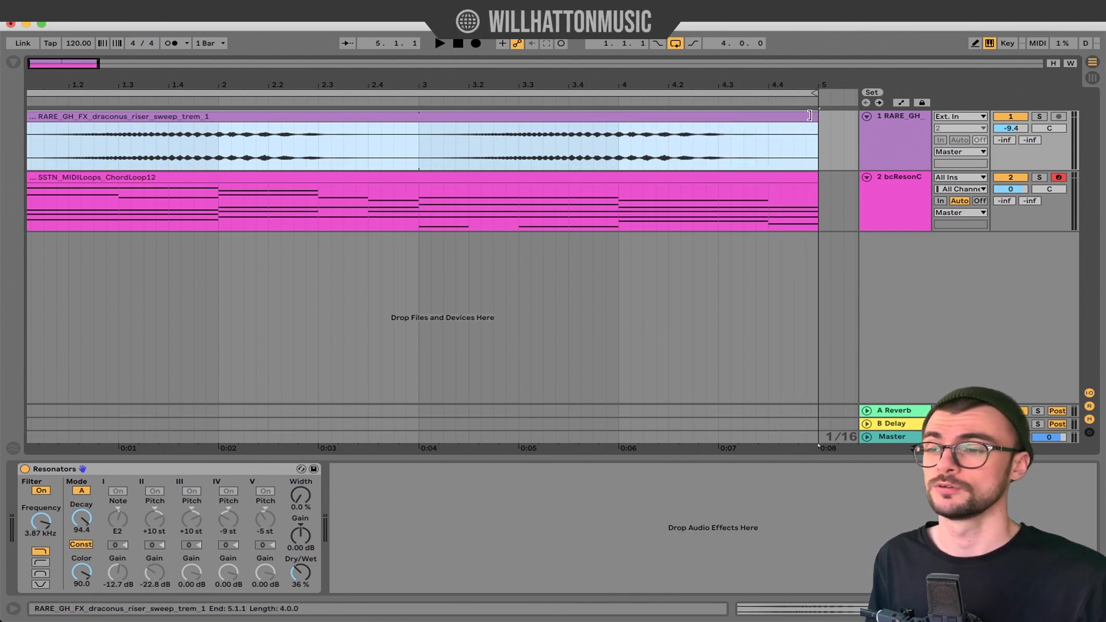
key(space)
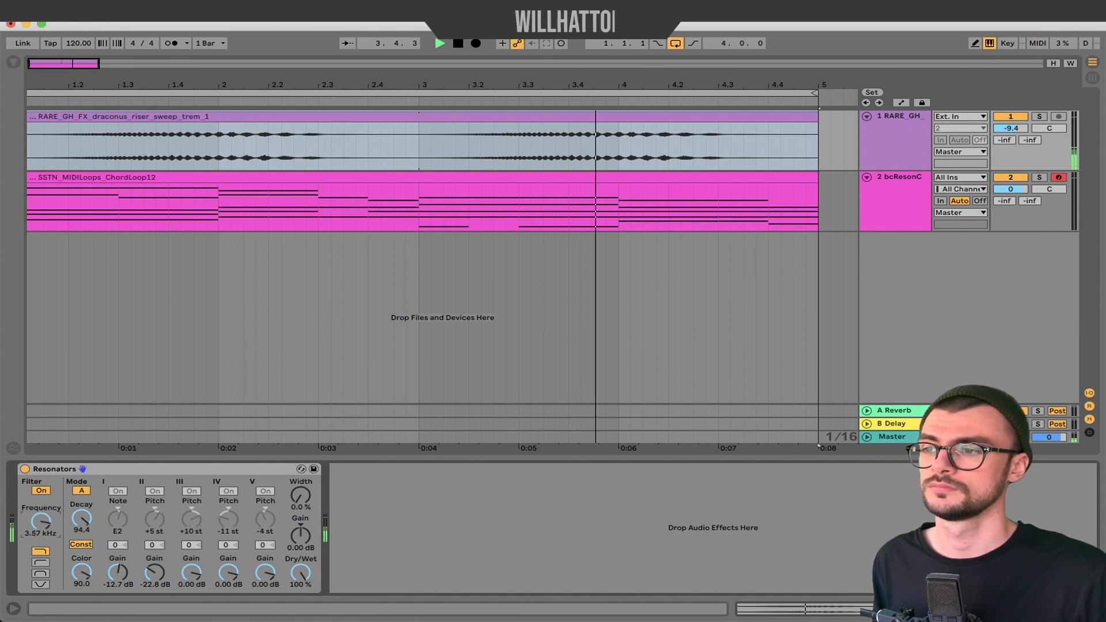
key(space)
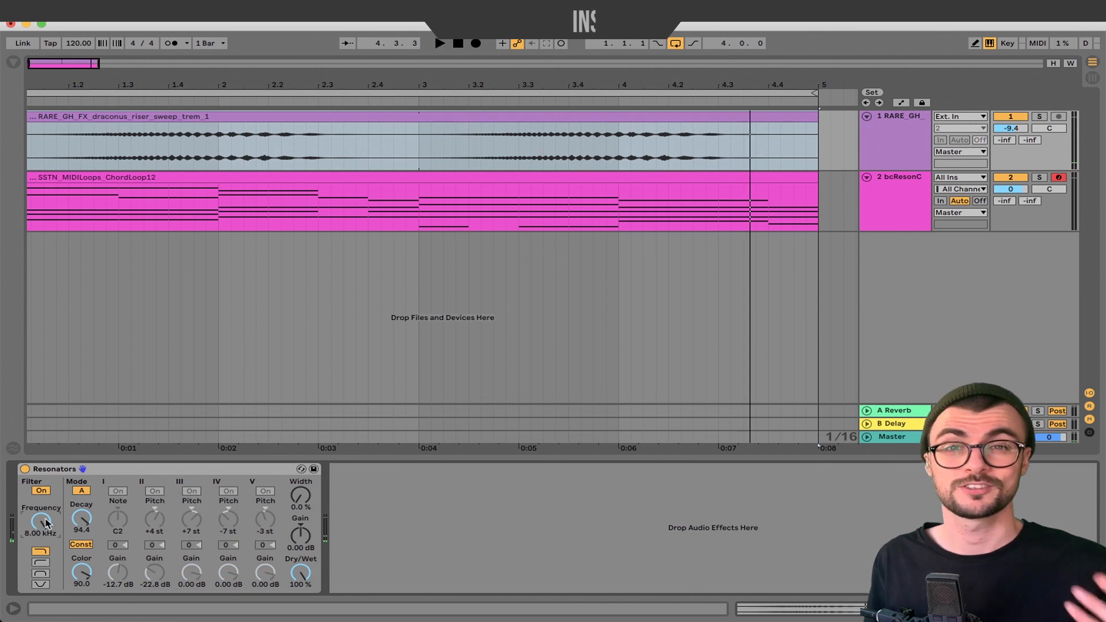
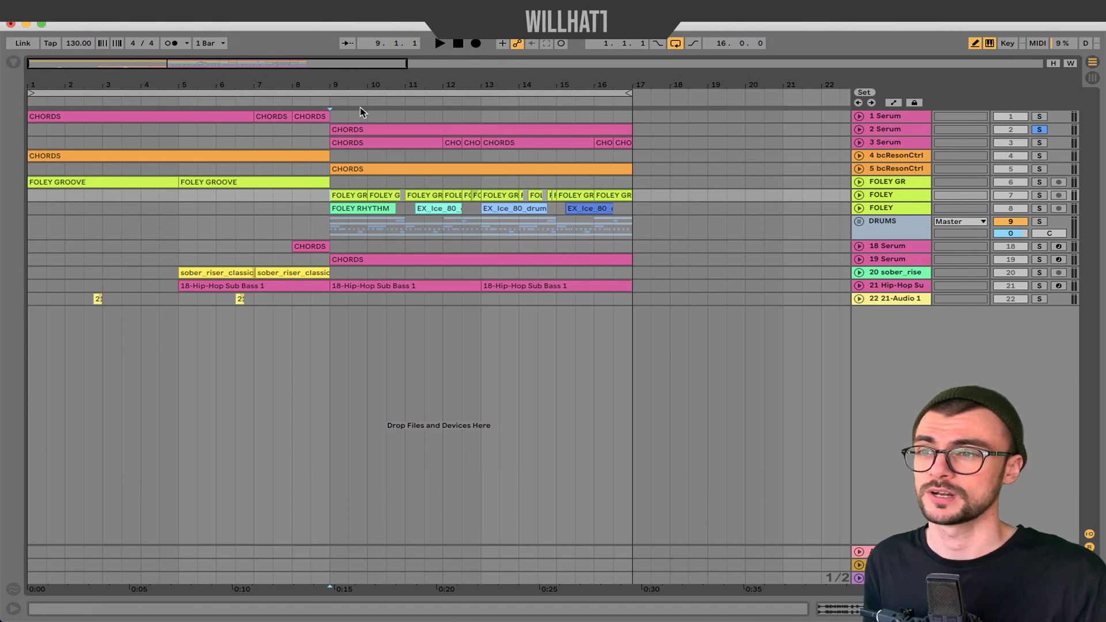
Listen to the soloed chords on track 2 Serum from bar 9, and to the earlier chords on track 1 Serum alone
click(365, 128)
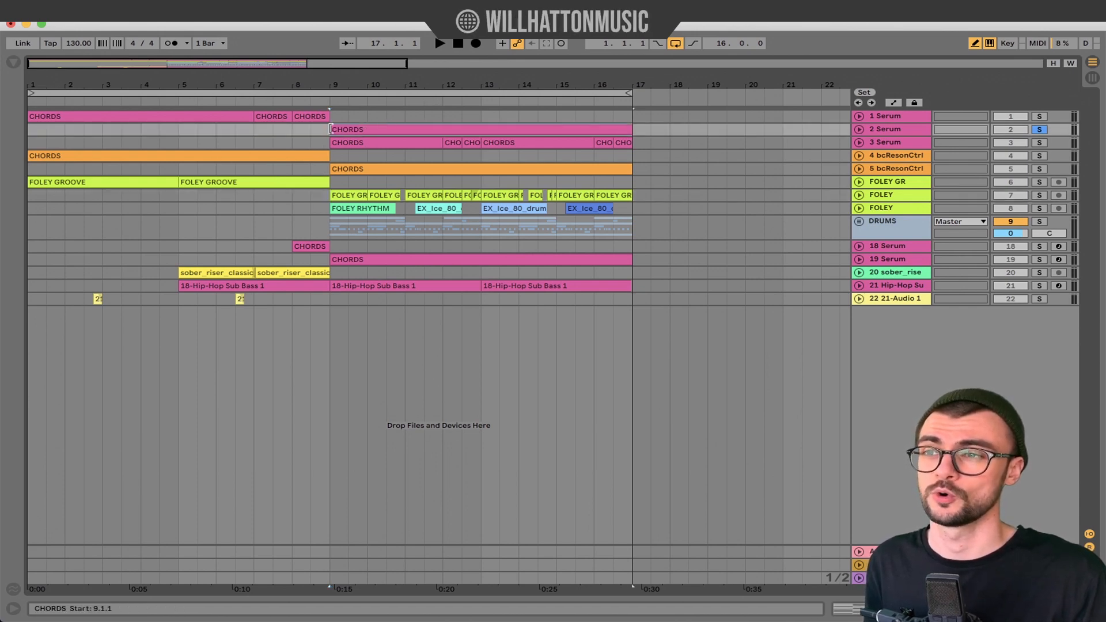
key(space)
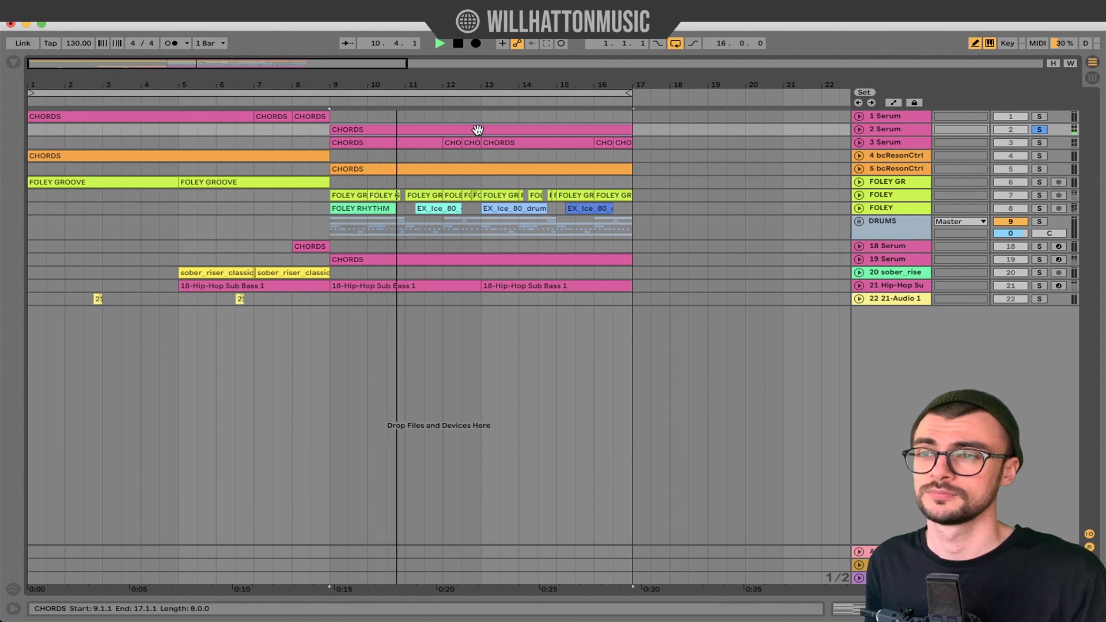
key(space)
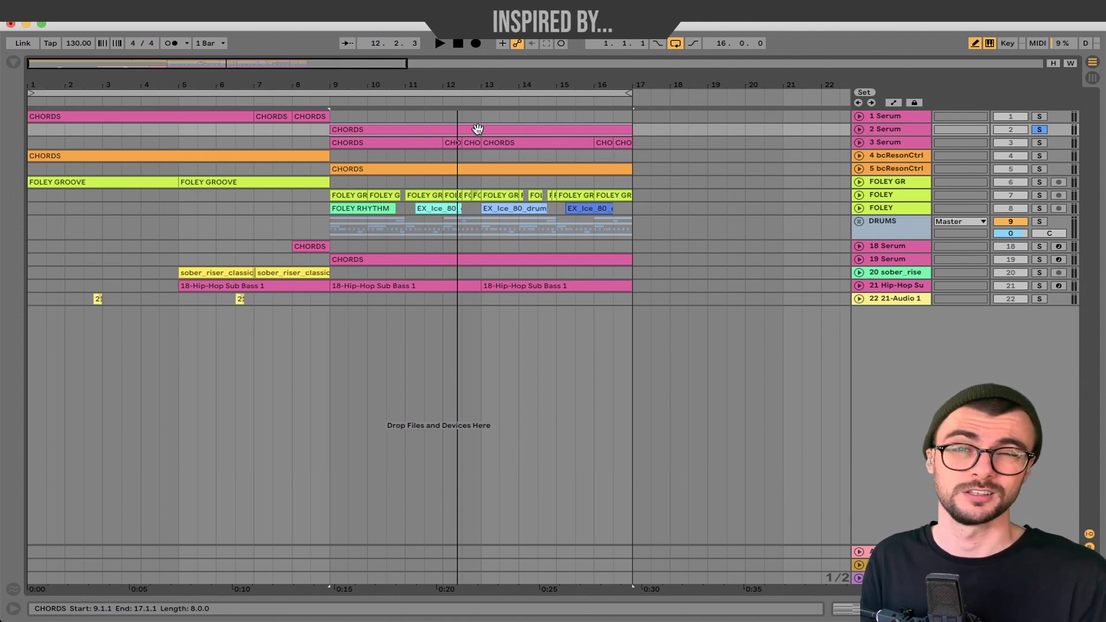
click(183, 116)
key(space)
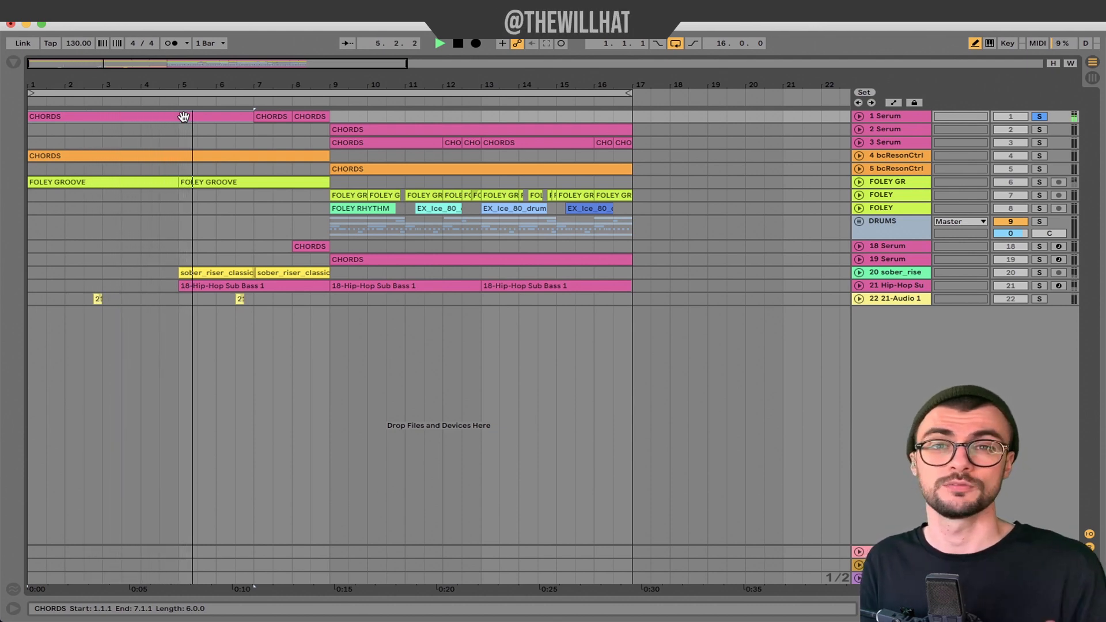
key(space)
Compare the soloed FOLEY GROOVE track with its effects bypassed and with its effects switched back on
click(882, 182)
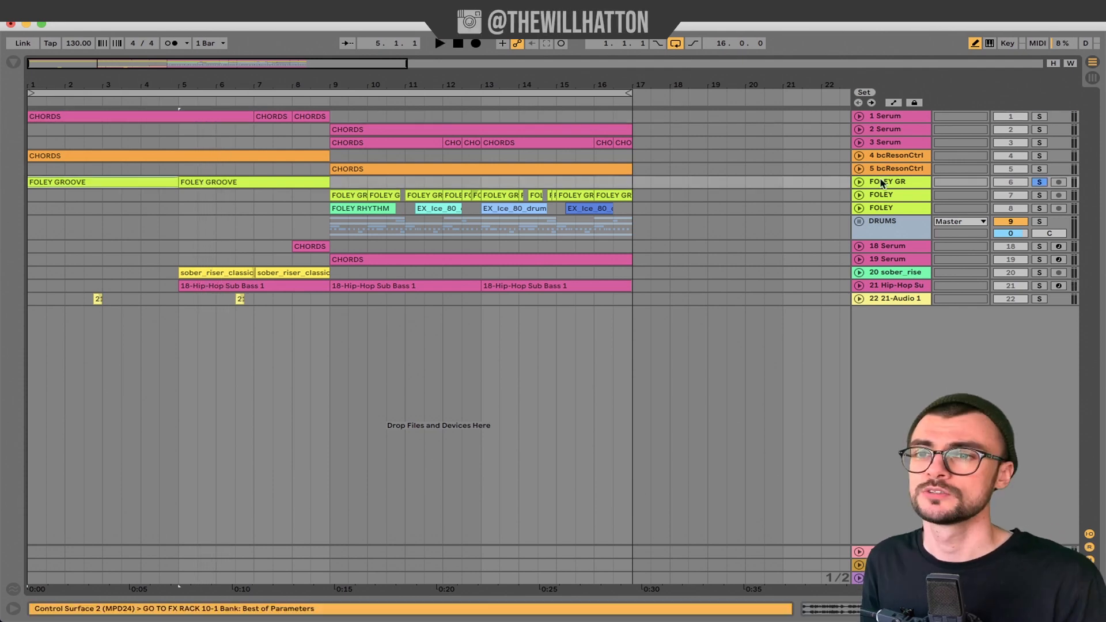
double_click(897, 182)
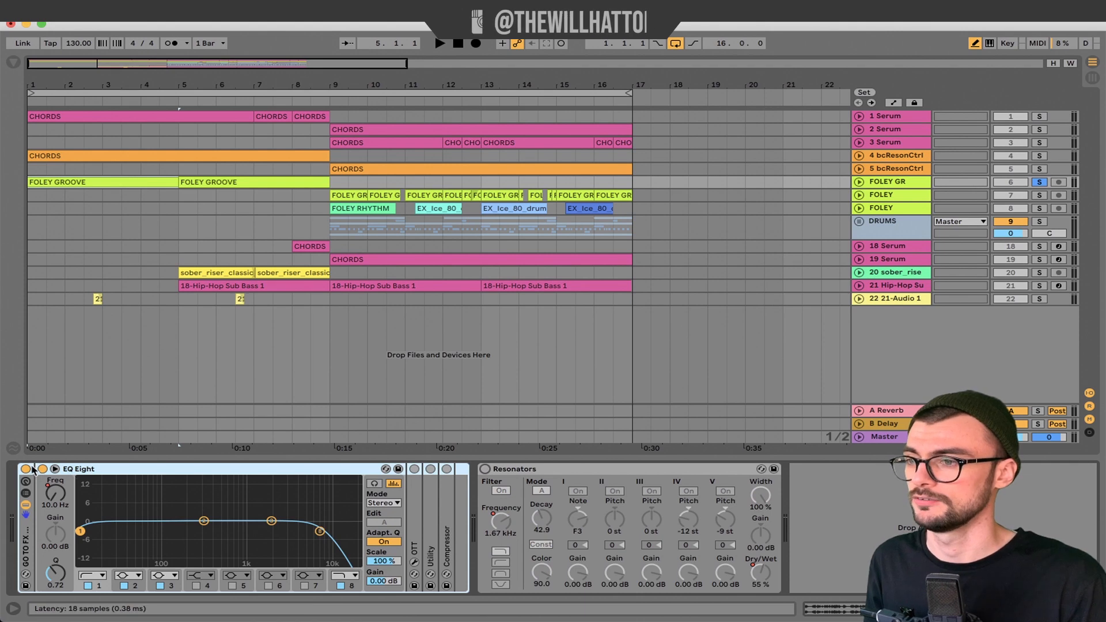
click(29, 470)
key(space)
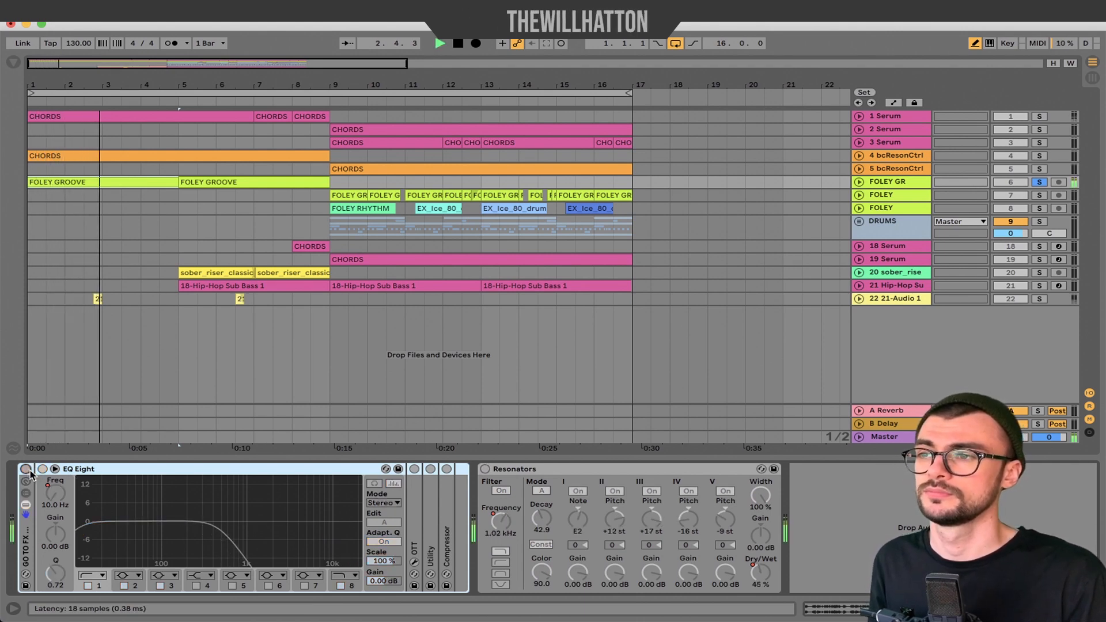
key(space)
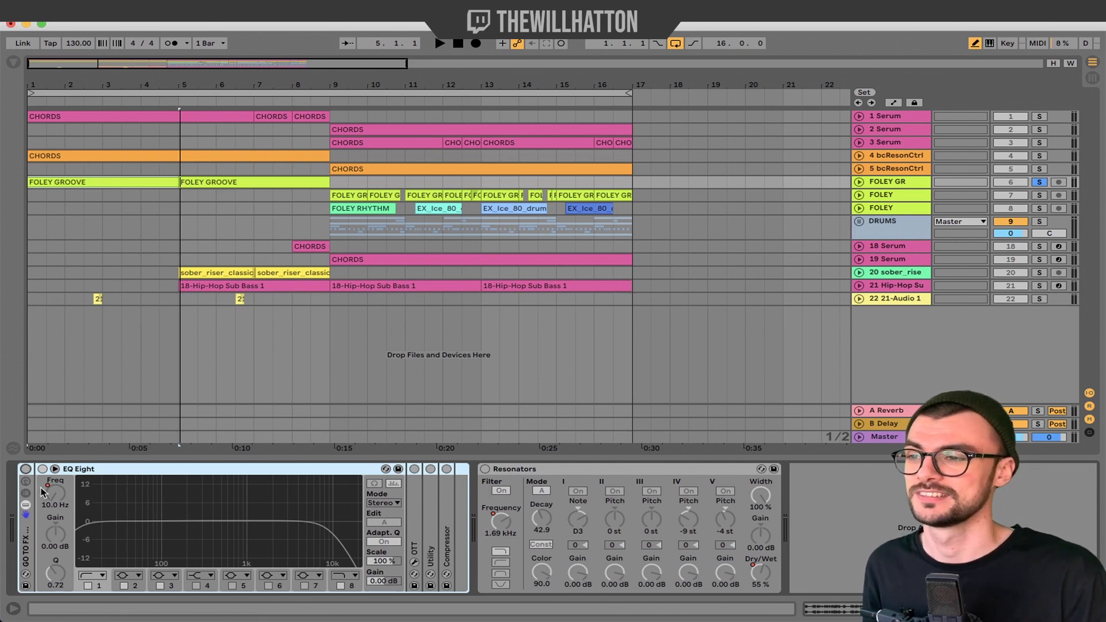
click(27, 471)
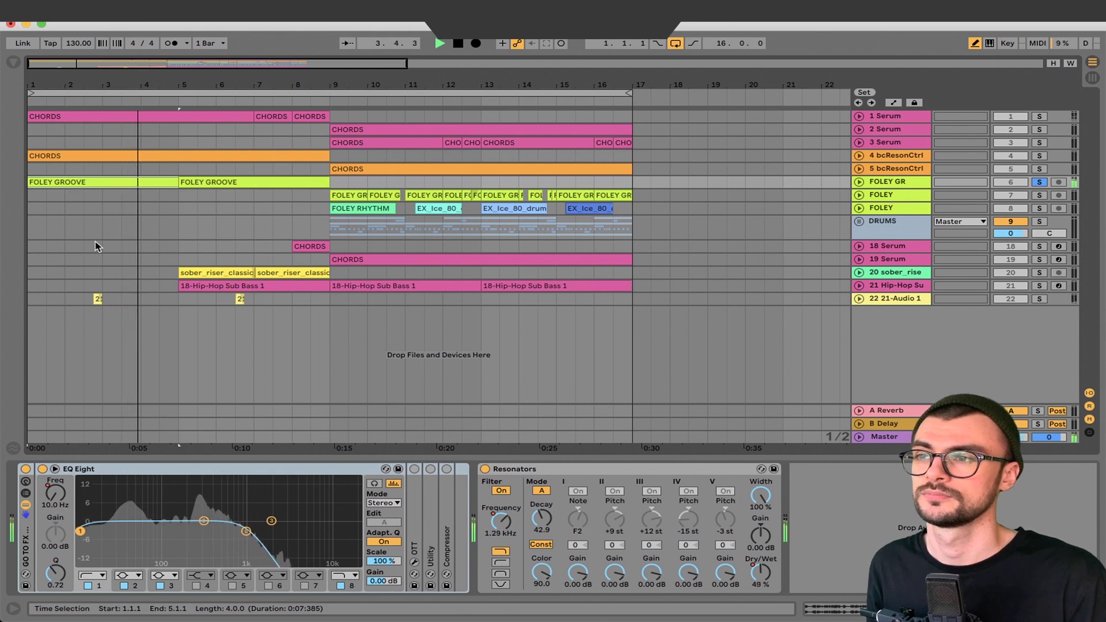
key(space)
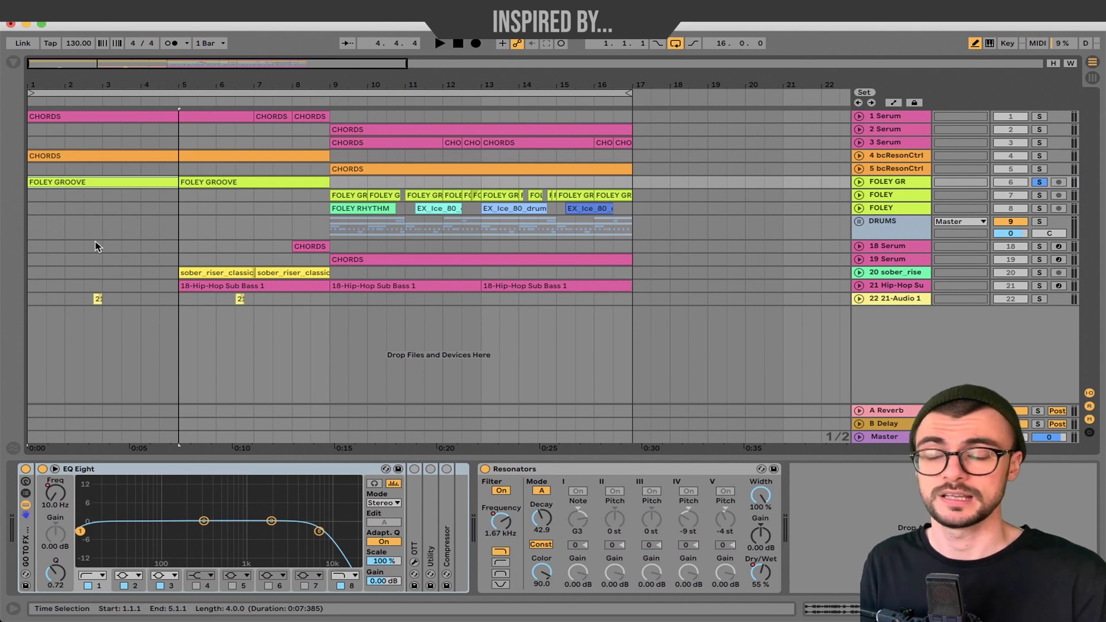
Unfold track 22 21-Audio 1 and examine its short clip just before bar 3 up close
drag(254, 298, 87, 306)
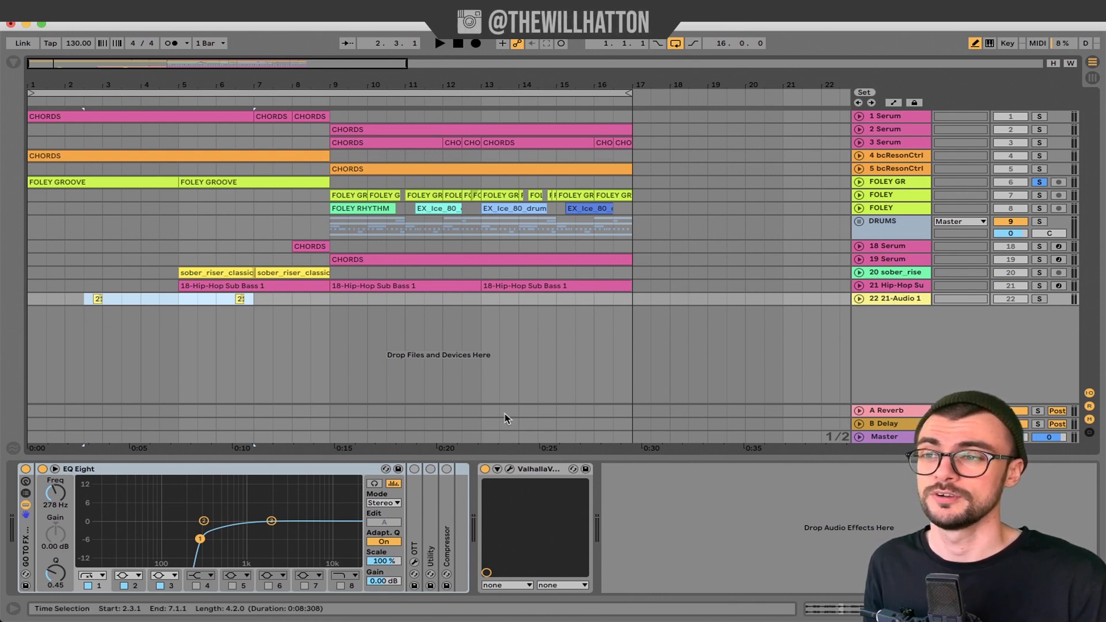
click(233, 305)
drag(86, 300, 114, 298)
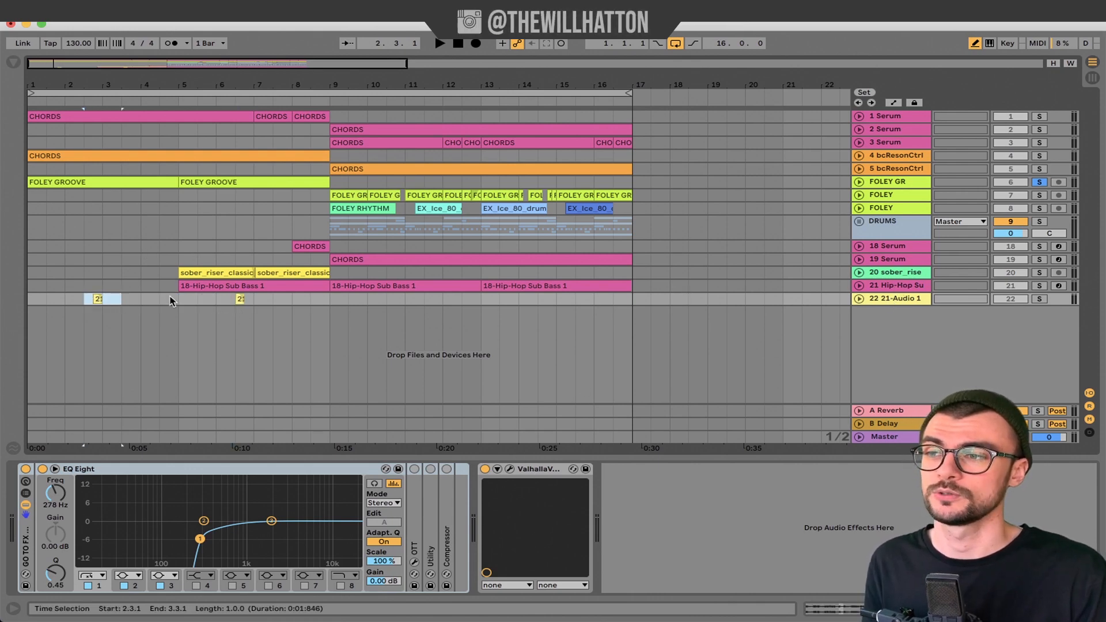
click(858, 299)
key(z)
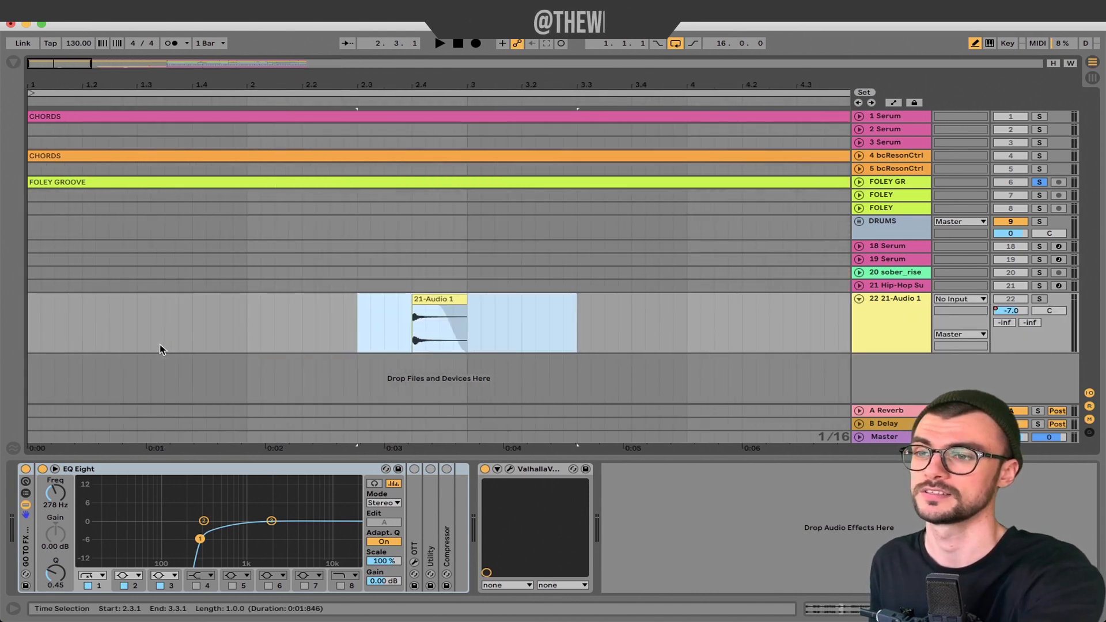
click(161, 346)
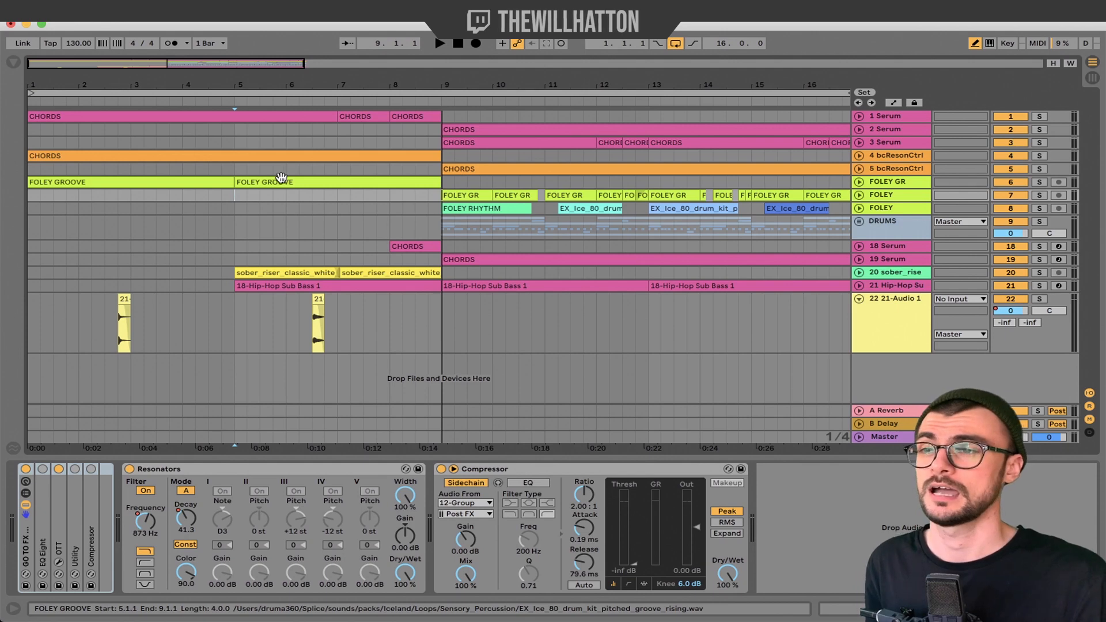
Deactivate the FOLEY tracks and play the arrangement from bar 9 without them
click(301, 183)
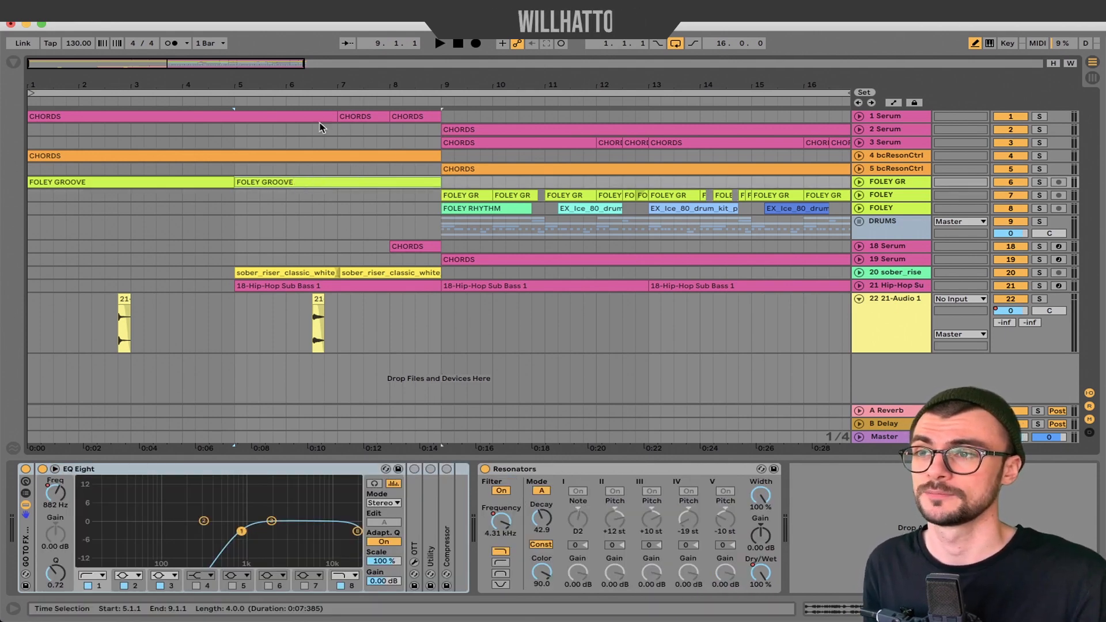
click(292, 117)
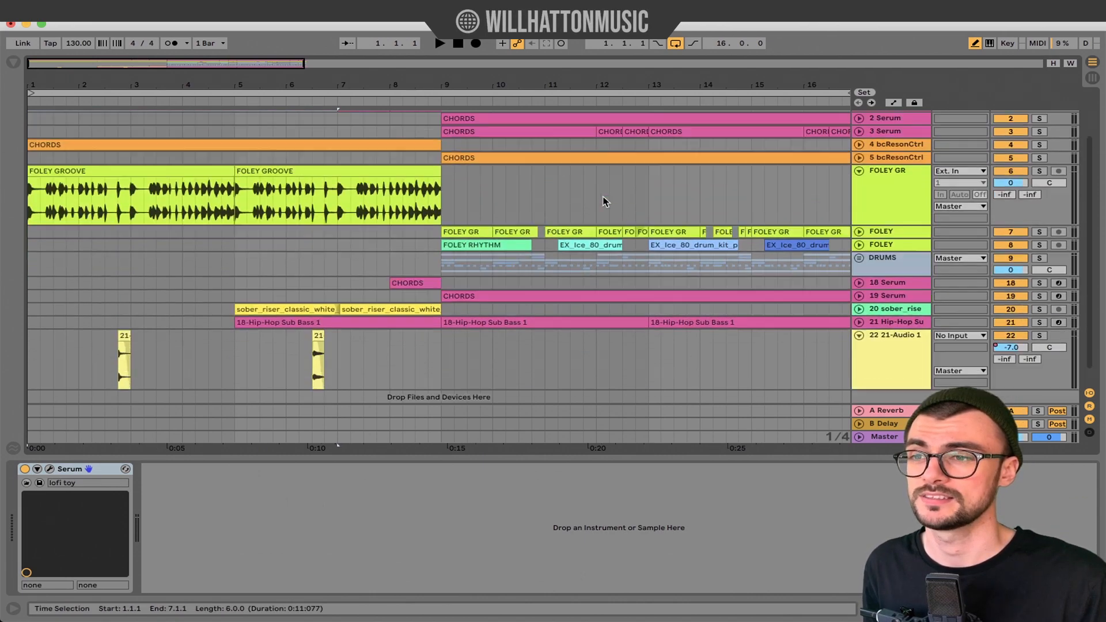
scroll(576, 199, right, 5)
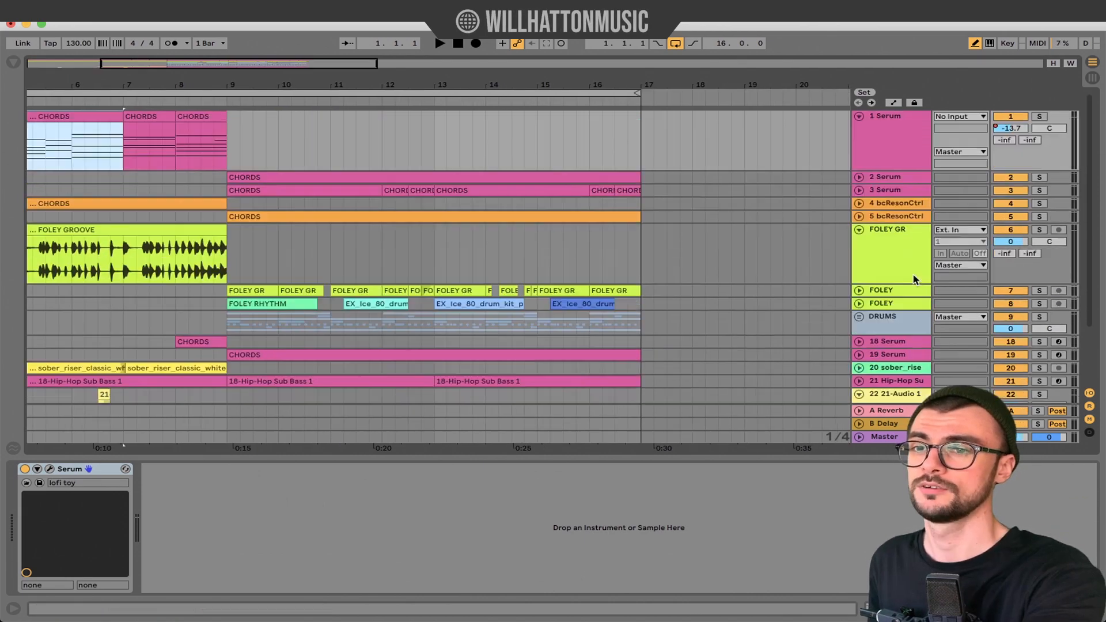
click(883, 293)
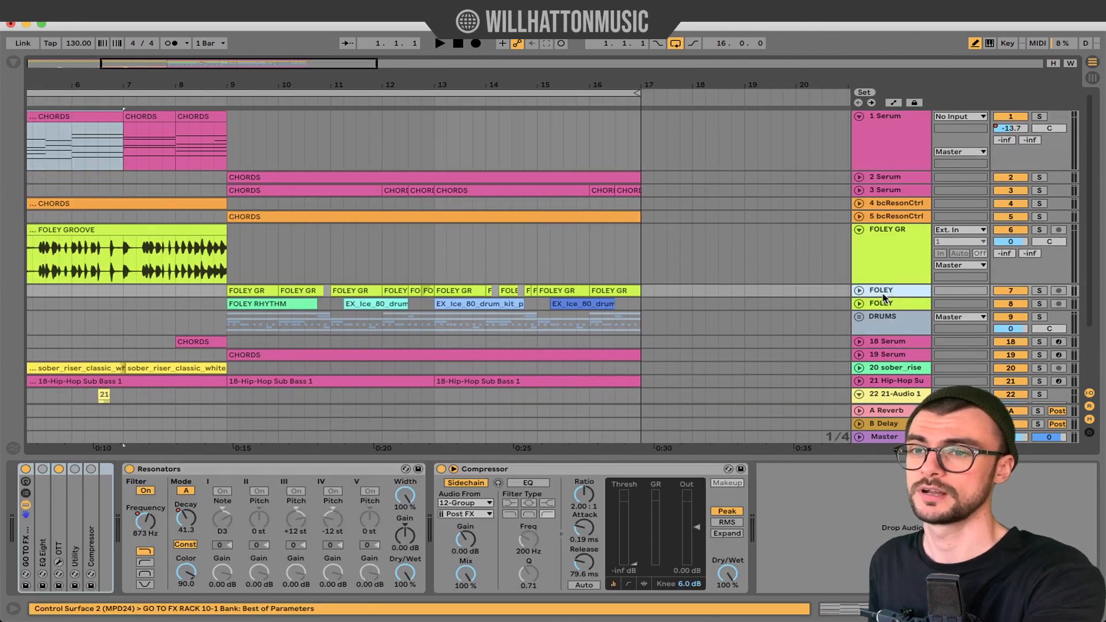
click(1007, 291)
key(space)
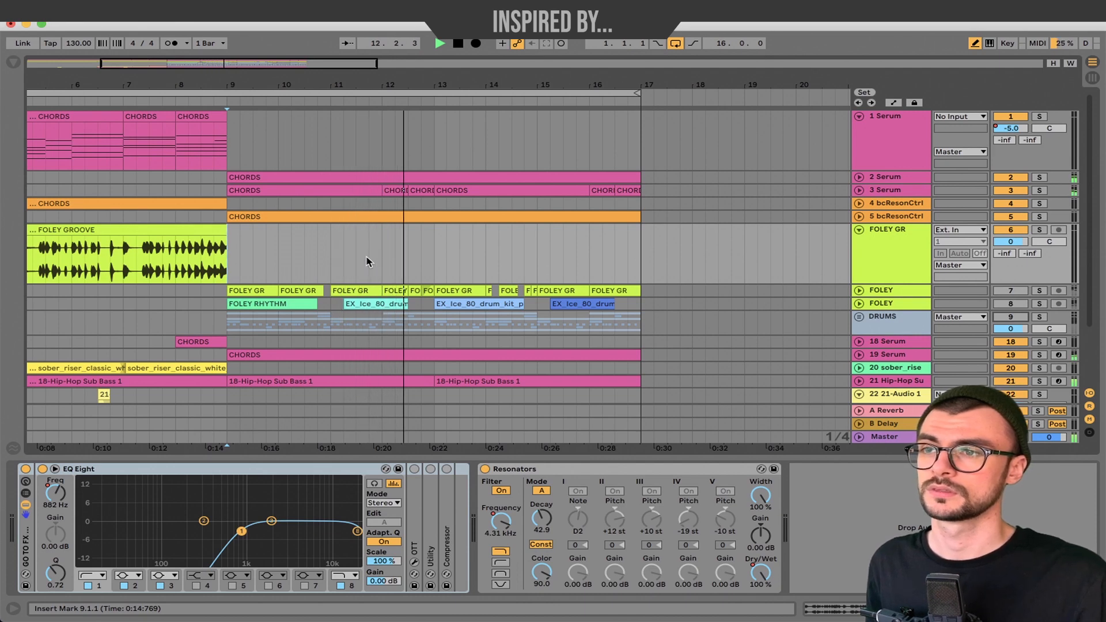
key(space)
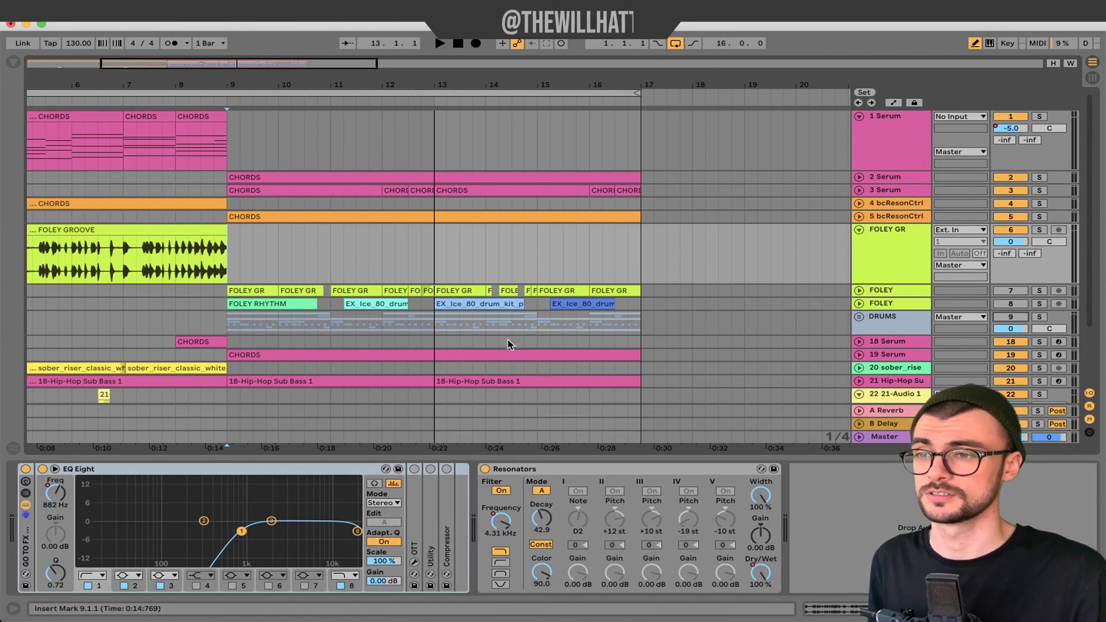
Check the notes of the 18-Hip-Hop Sub Bass 1 clips, and play from bar 9 with the DRUMS track activated
click(859, 381)
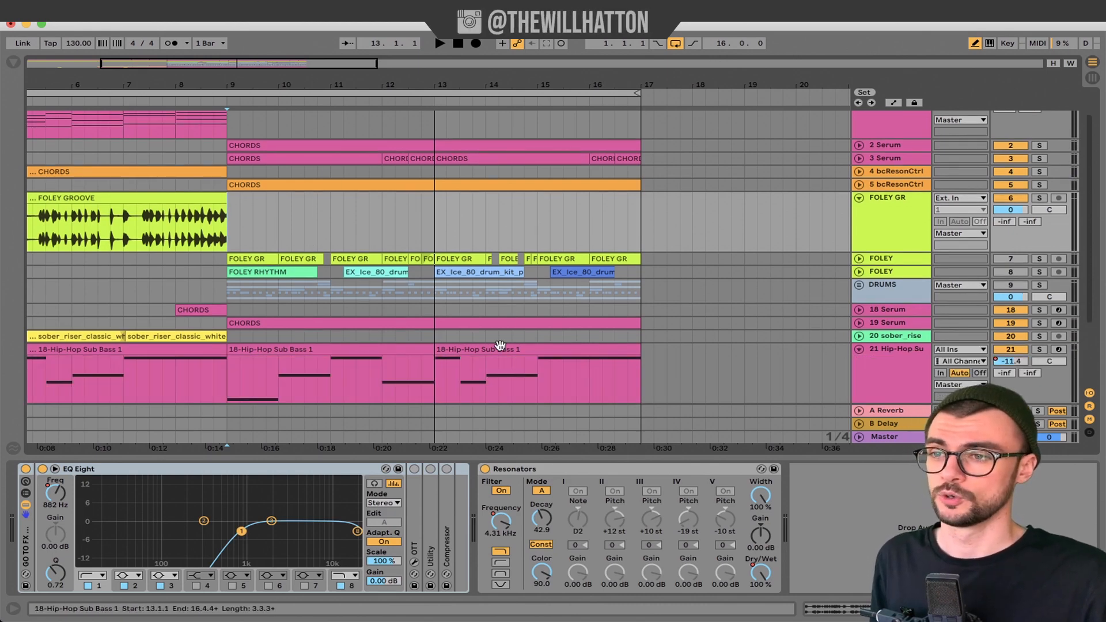
click(859, 350)
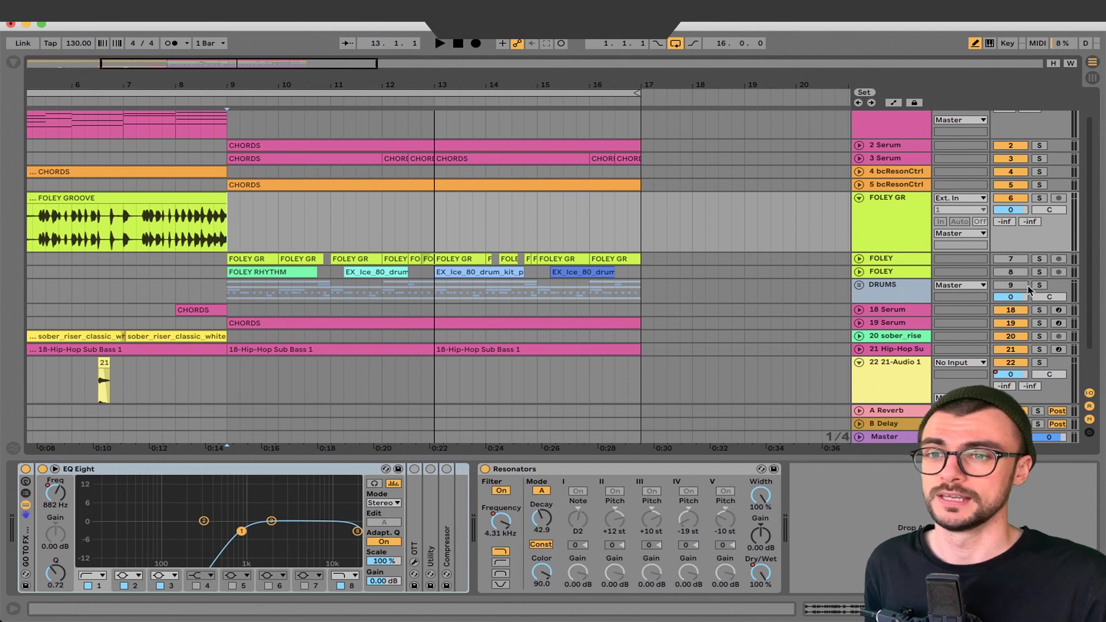
key(space)
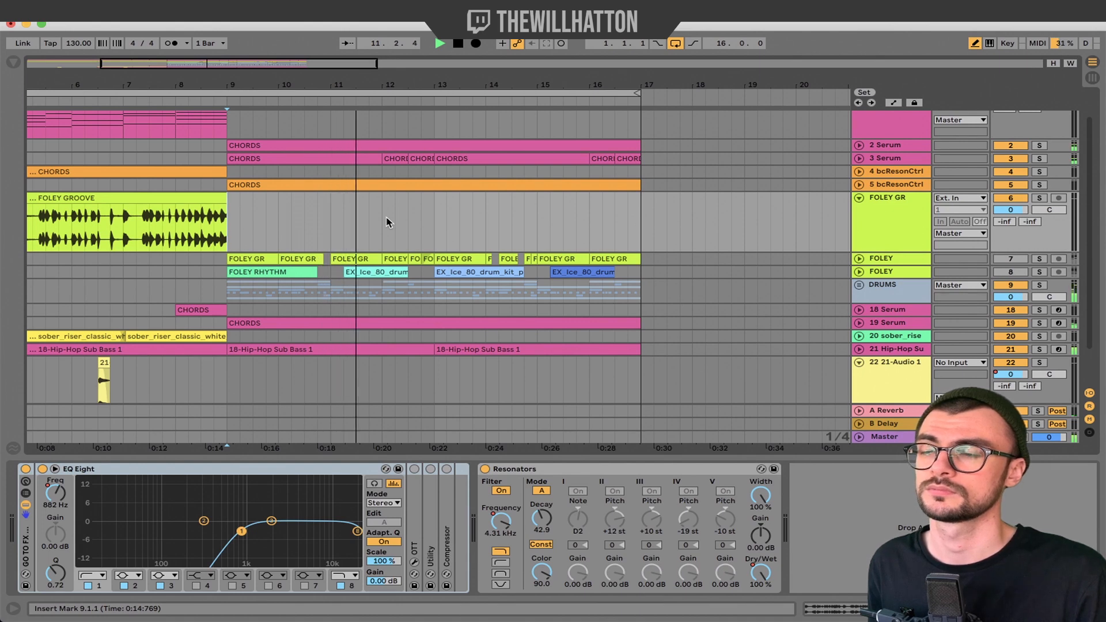
key(space)
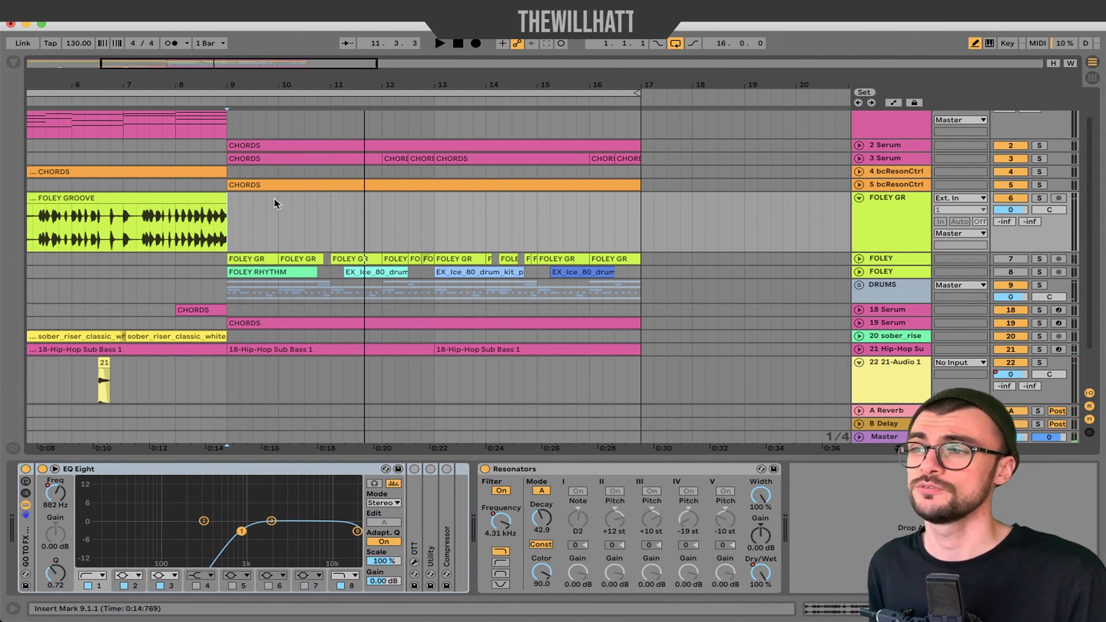
Play the full mix from 5.2.1 over the second FOLEY GROOVE clip
click(33, 222)
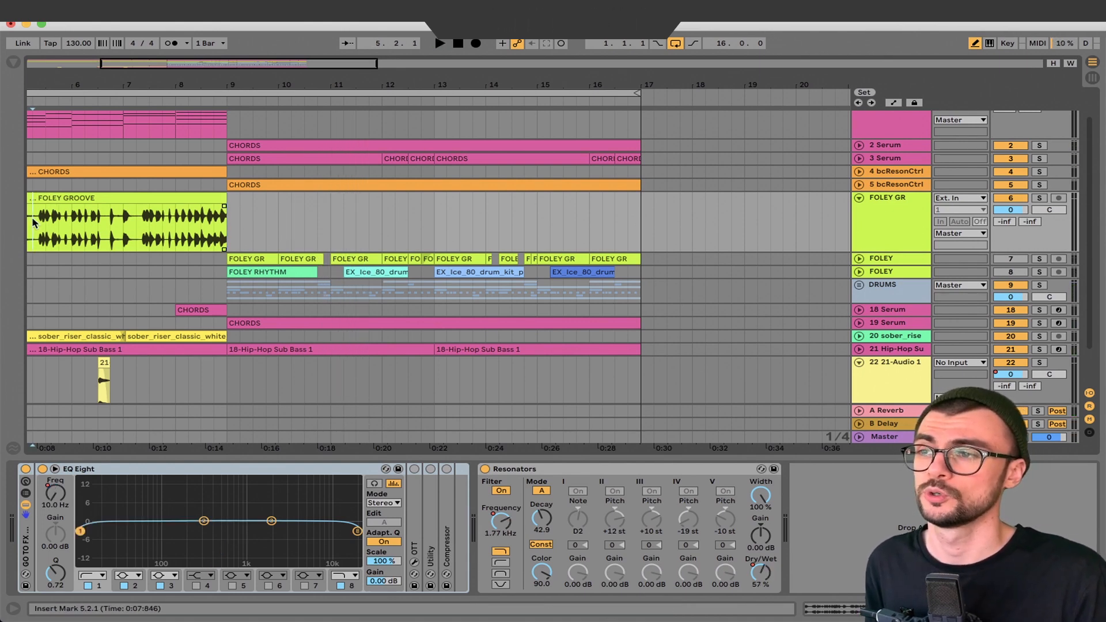
key(space)
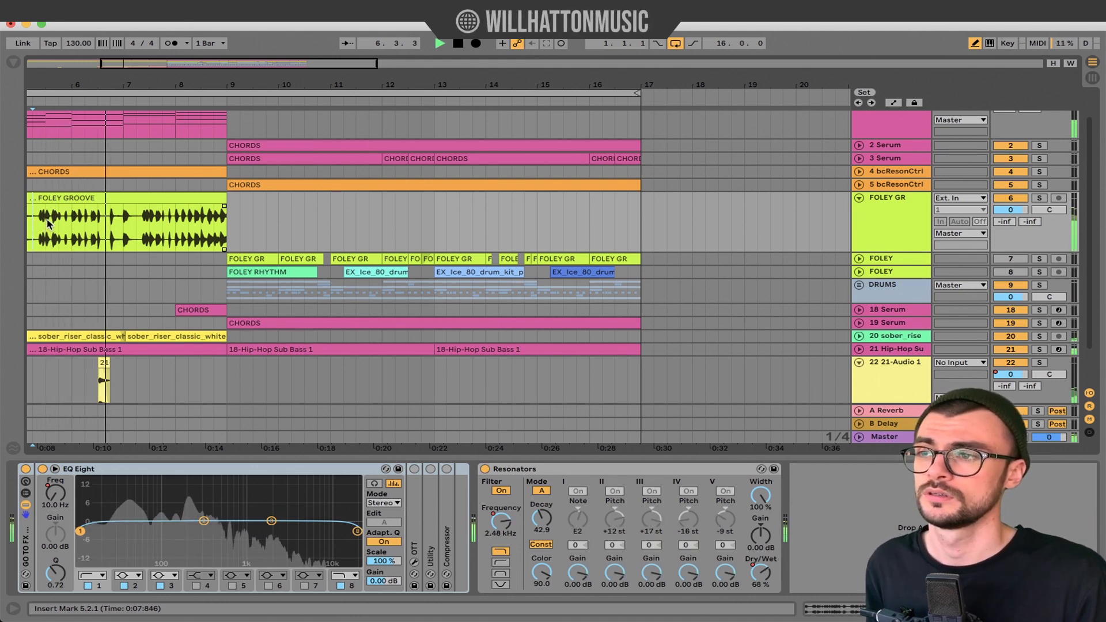
key(space)
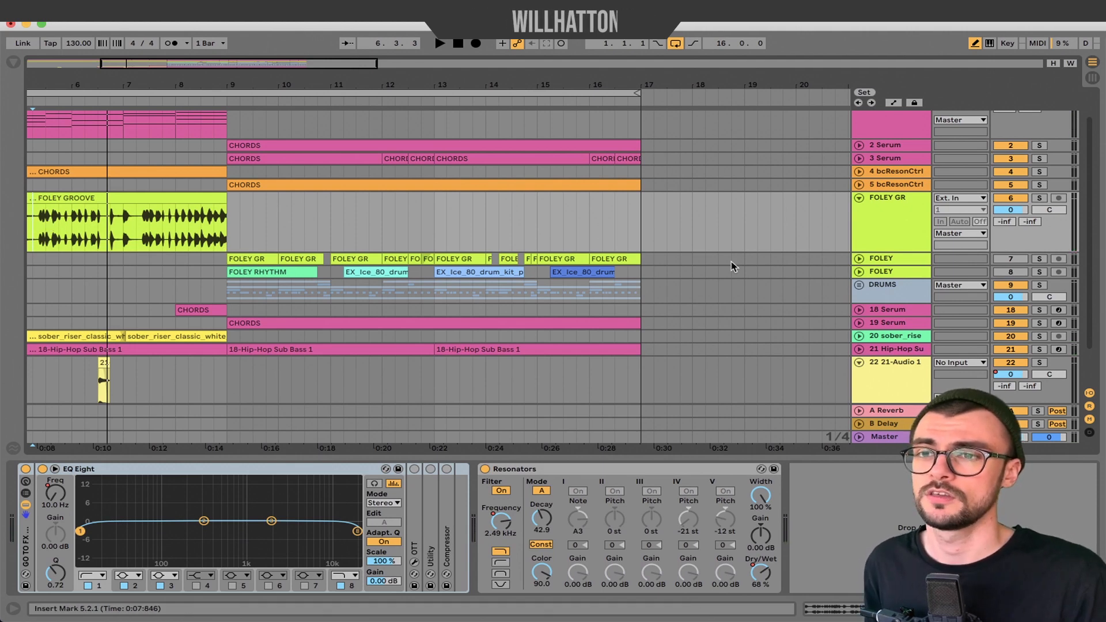
Unfold track 8 FOLEY and inspect the FOLEY RHYTHM clip's effect chain and the track's Utility Stereo Width automation
click(859, 272)
drag(656, 286, 216, 286)
click(274, 272)
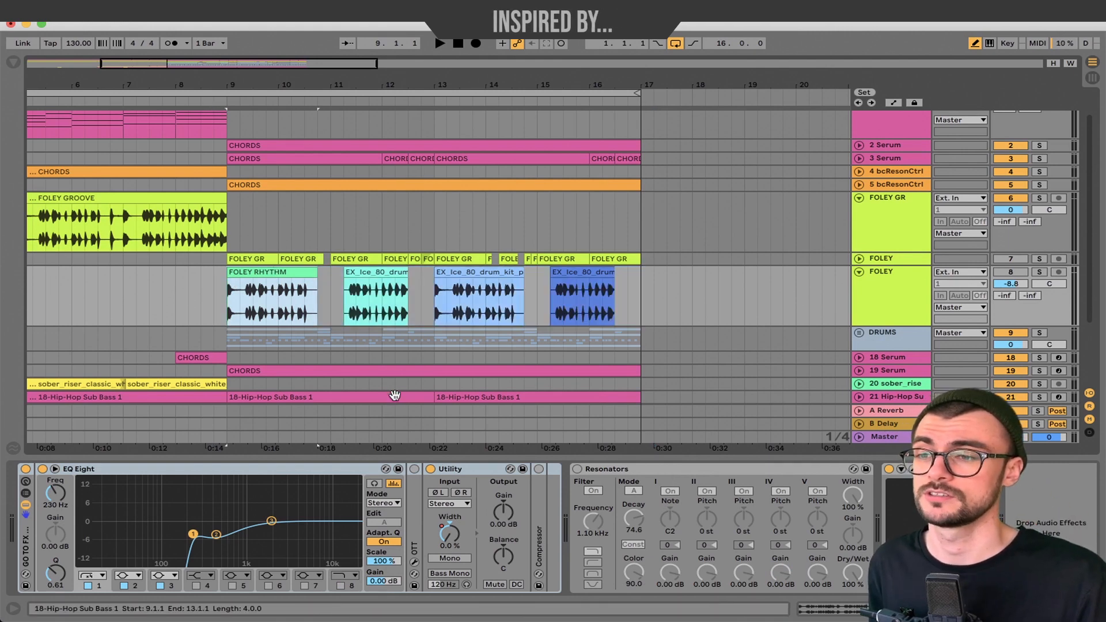
click(229, 301)
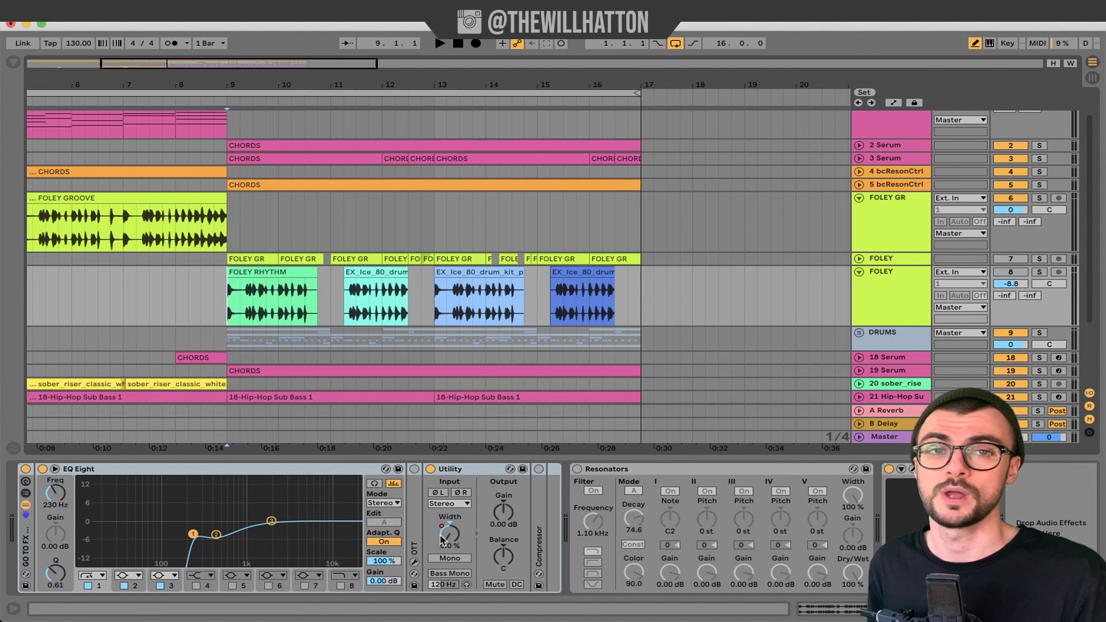
key(a)
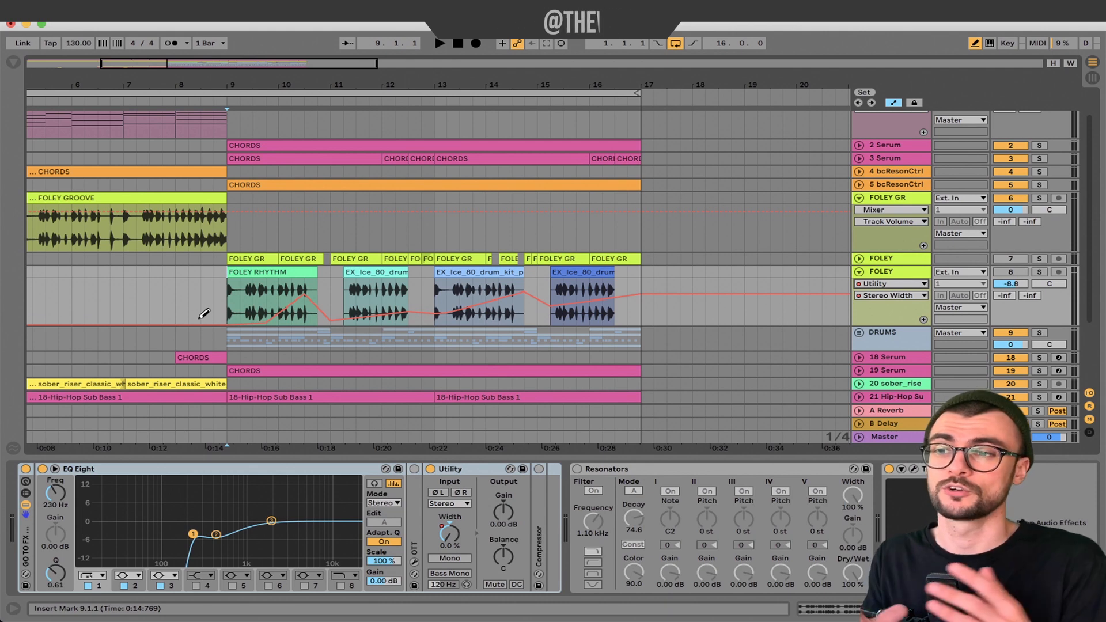
key(a)
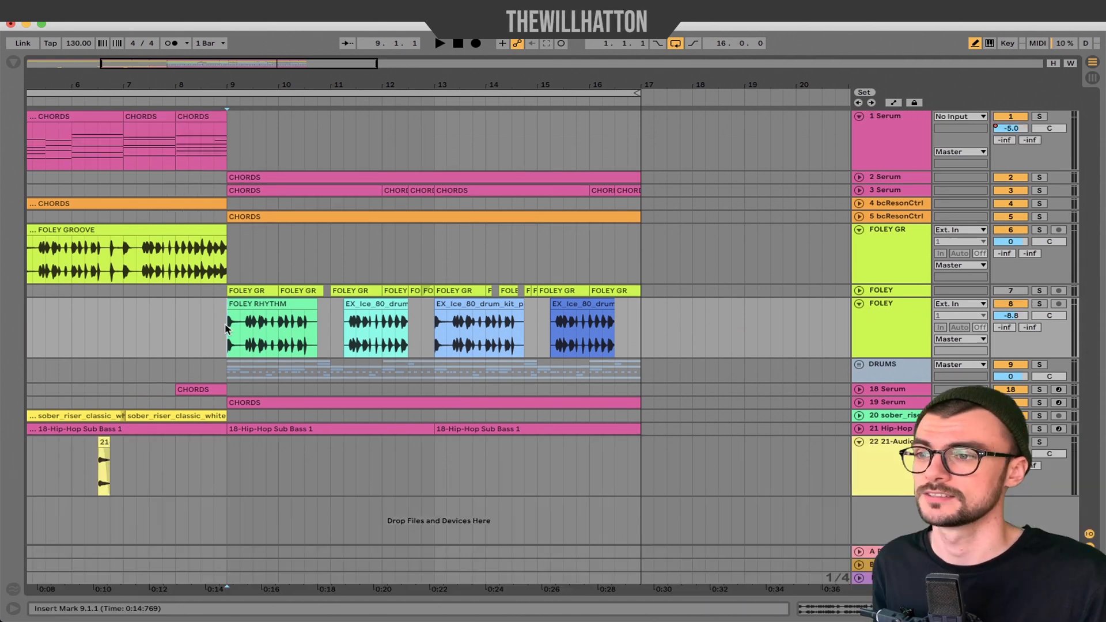
Play the full mix from bar 9, and play the soloed FOLEY GROOVE clip on track 6 from bar 7
key(space)
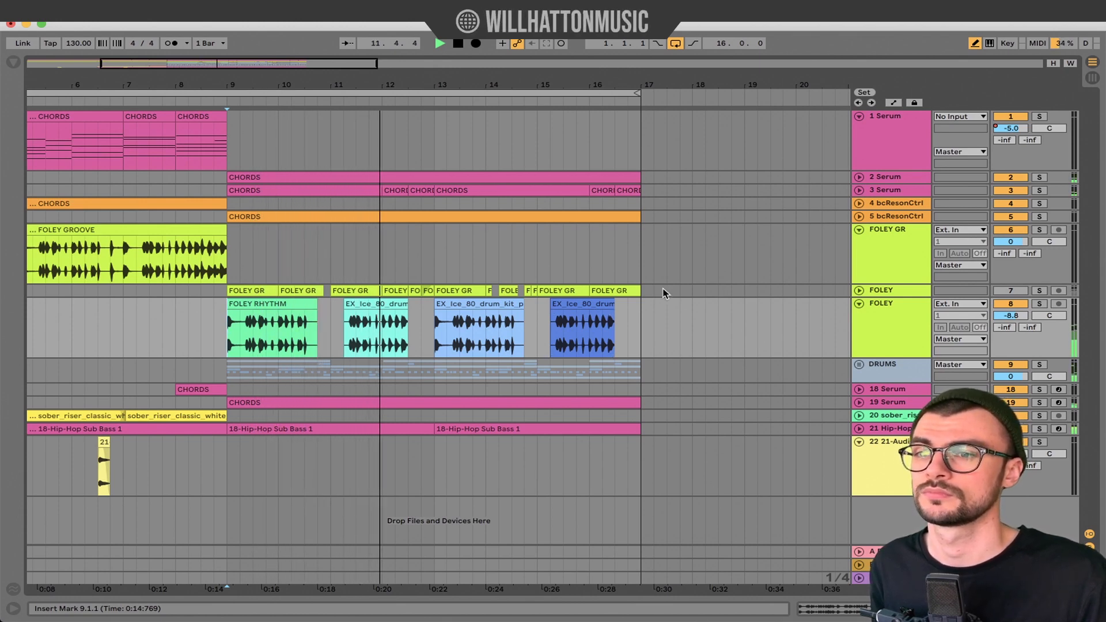
click(470, 303)
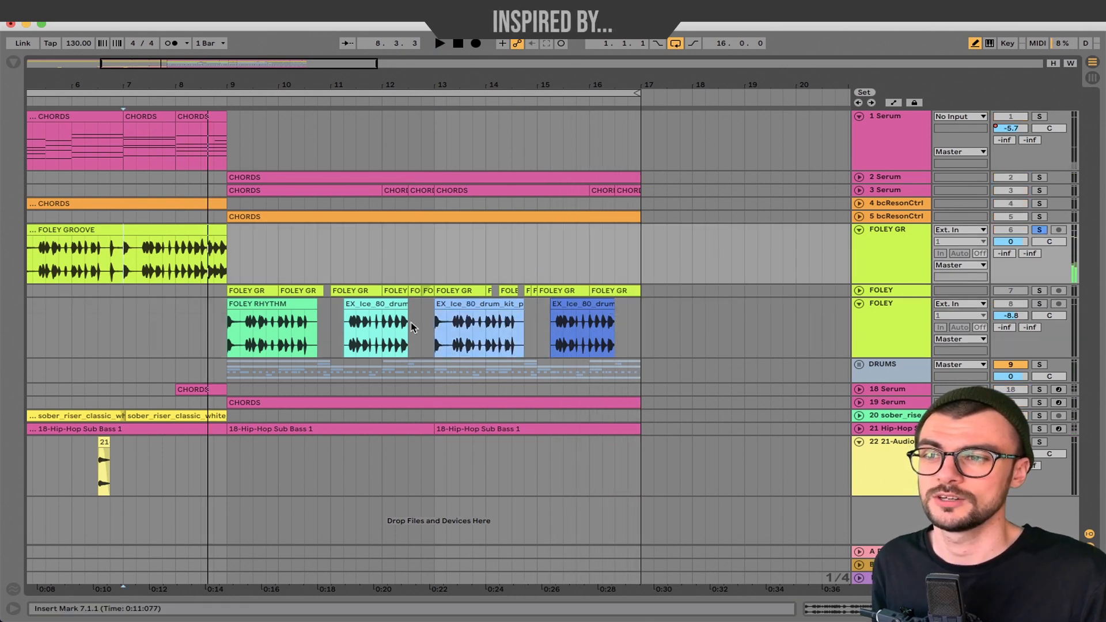
click(120, 257)
key(space)
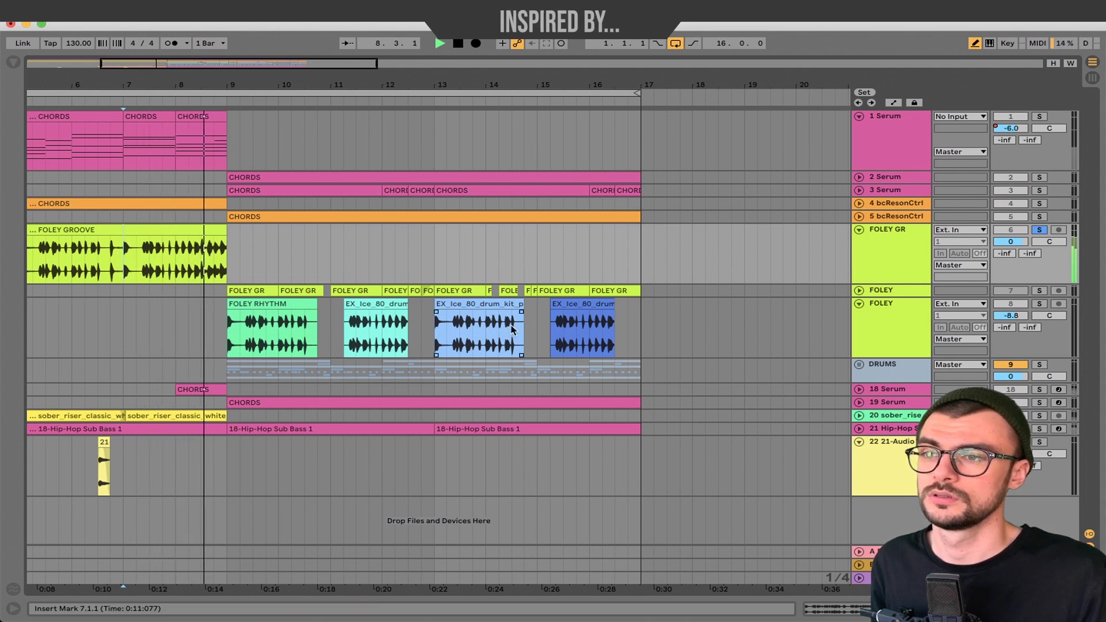
Solo track 8 FOLEY and play its second clip from 11.4.1
click(363, 334)
key(space)
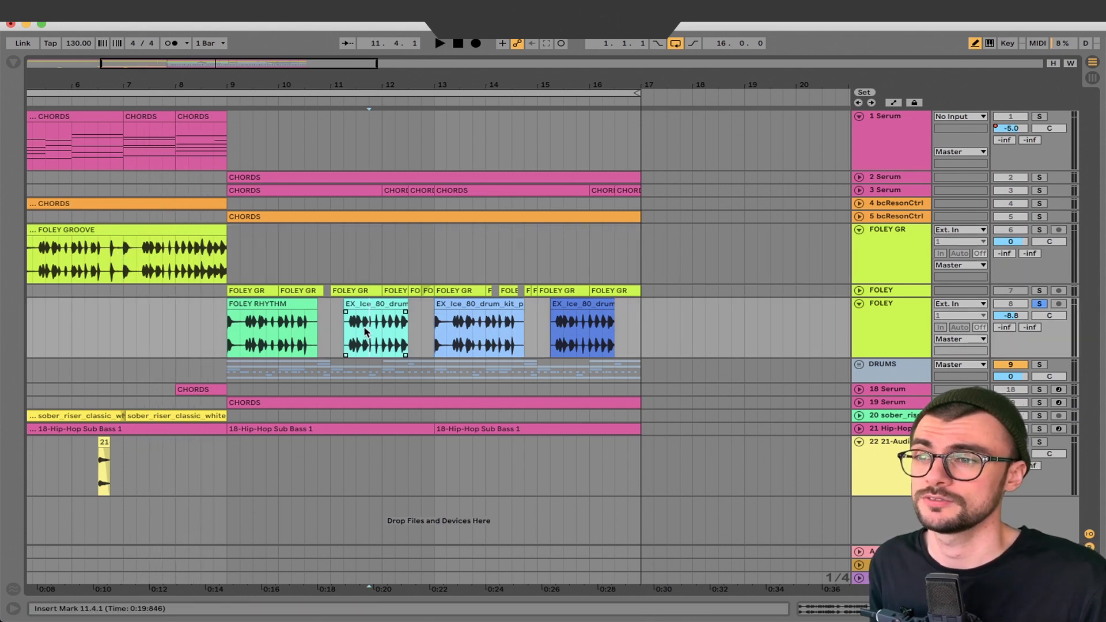
key(space)
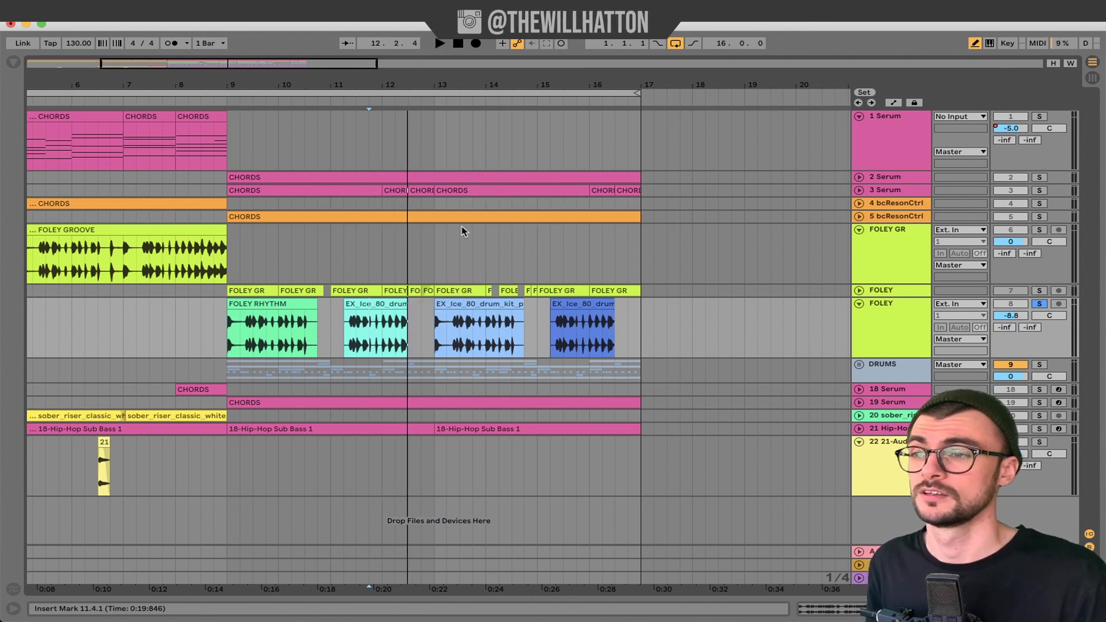
Unfold and solo track 7 FOLEY, and play its chopped FOLEY GR clips from bar 9 and from bar 12
click(247, 290)
key(space)
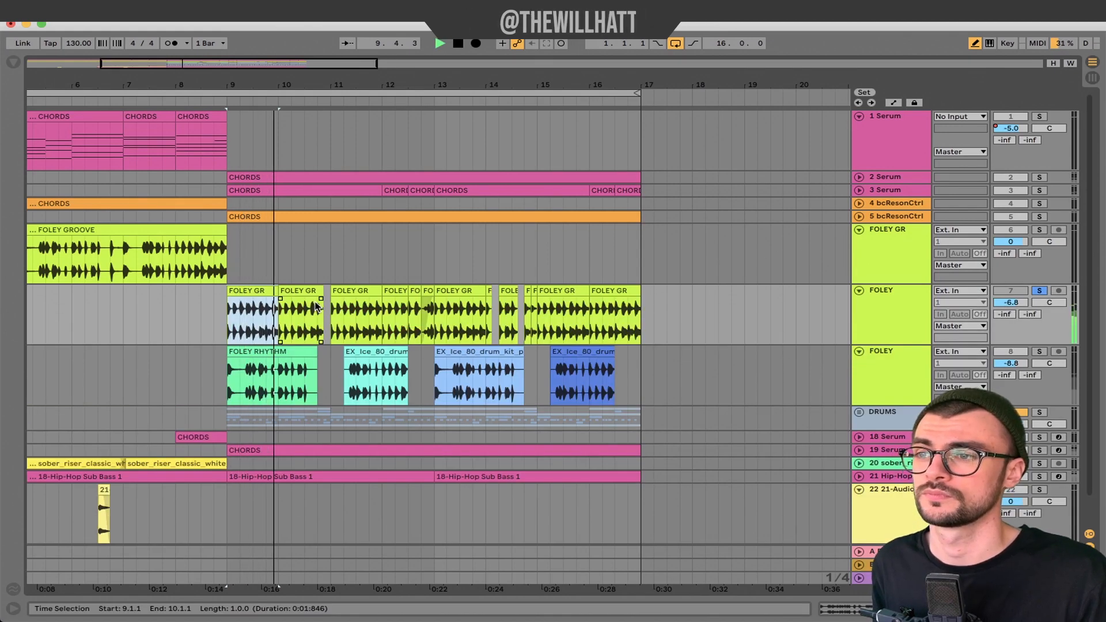
key(space)
click(379, 308)
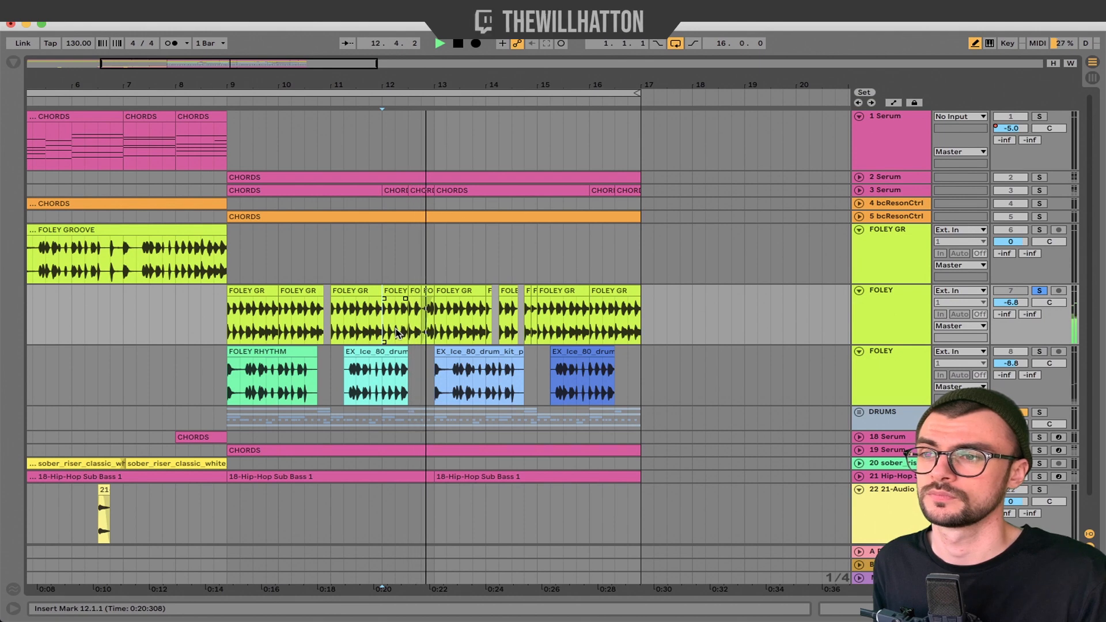
Unsolo and reactivate track 7 FOLEY, and play the full mix from bar 9
click(1040, 291)
key(space)
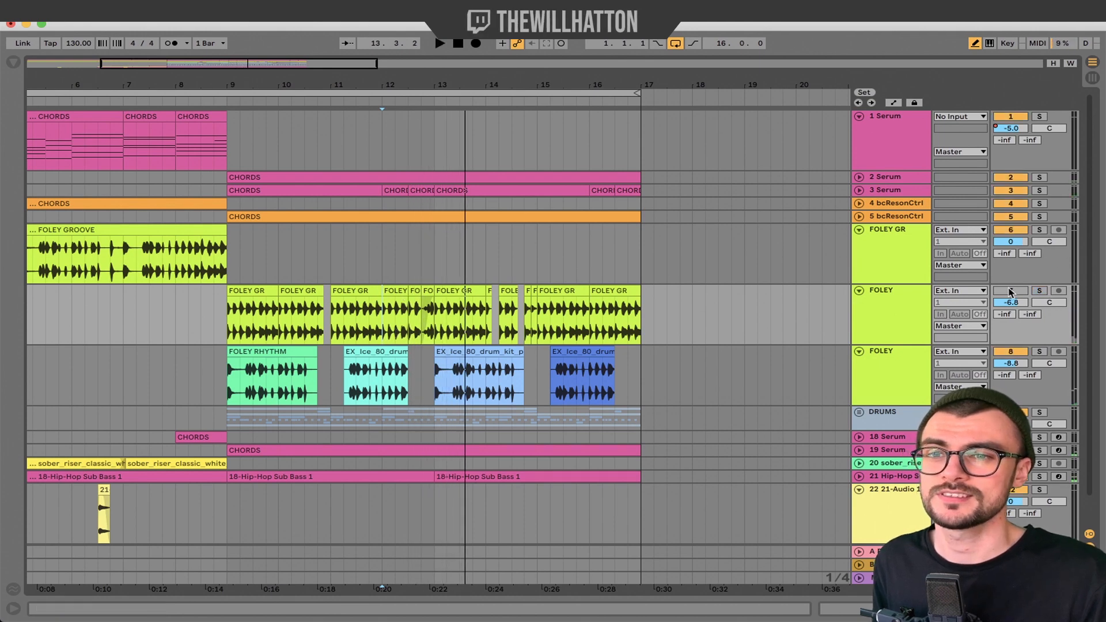
click(230, 241)
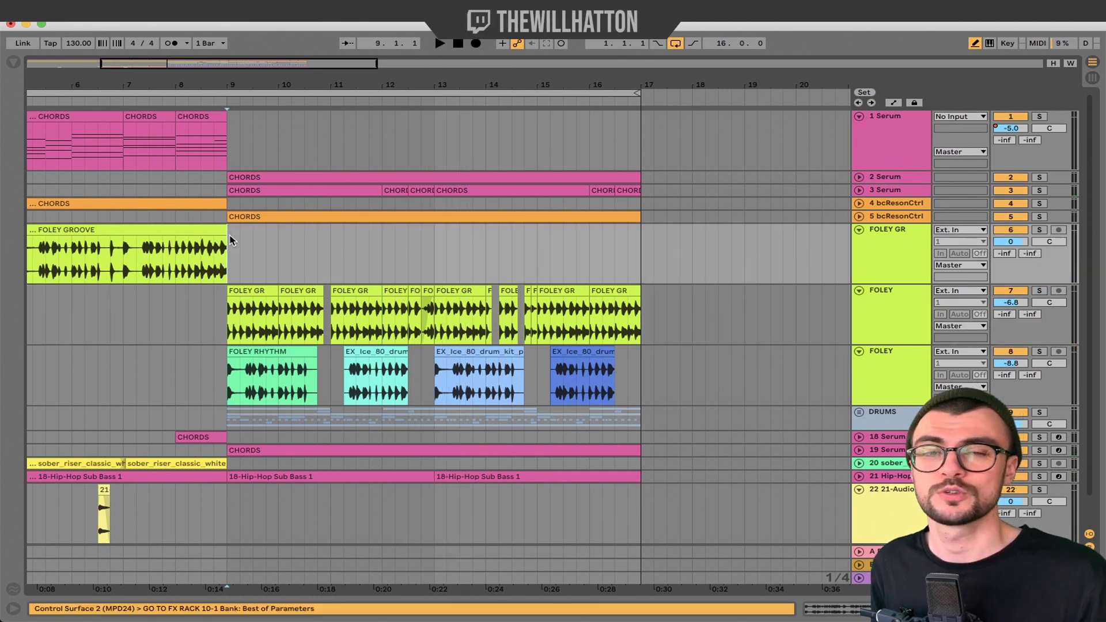
key(space)
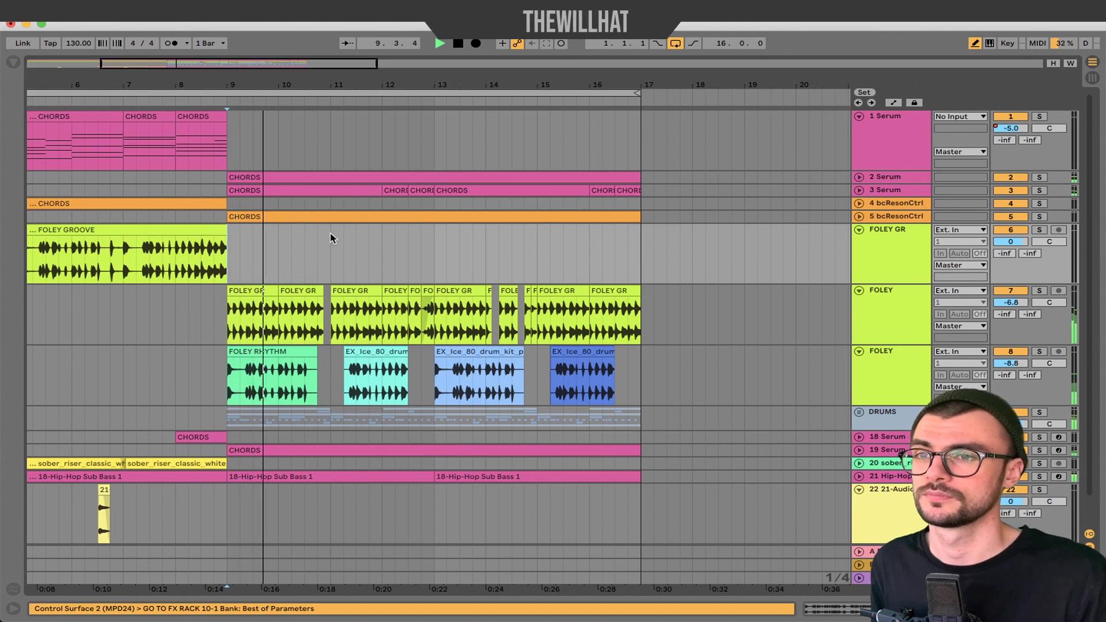
Fold tracks 6 FOLEY GR, 7 FOLEY and 8 FOLEY, and look over the whole arrangement during playback
click(860, 242)
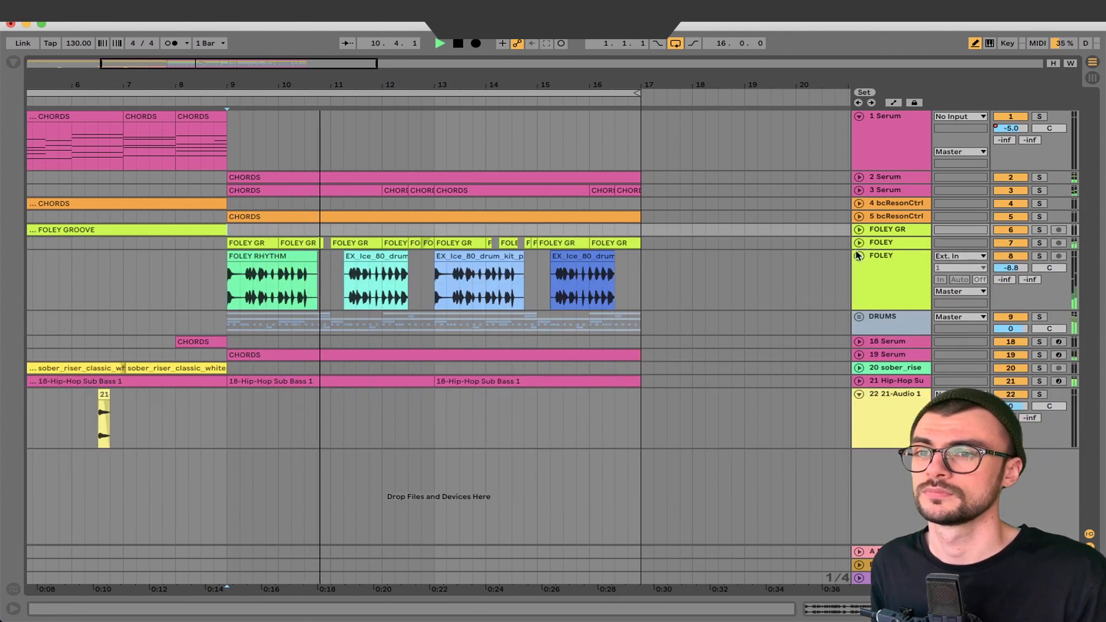
click(860, 256)
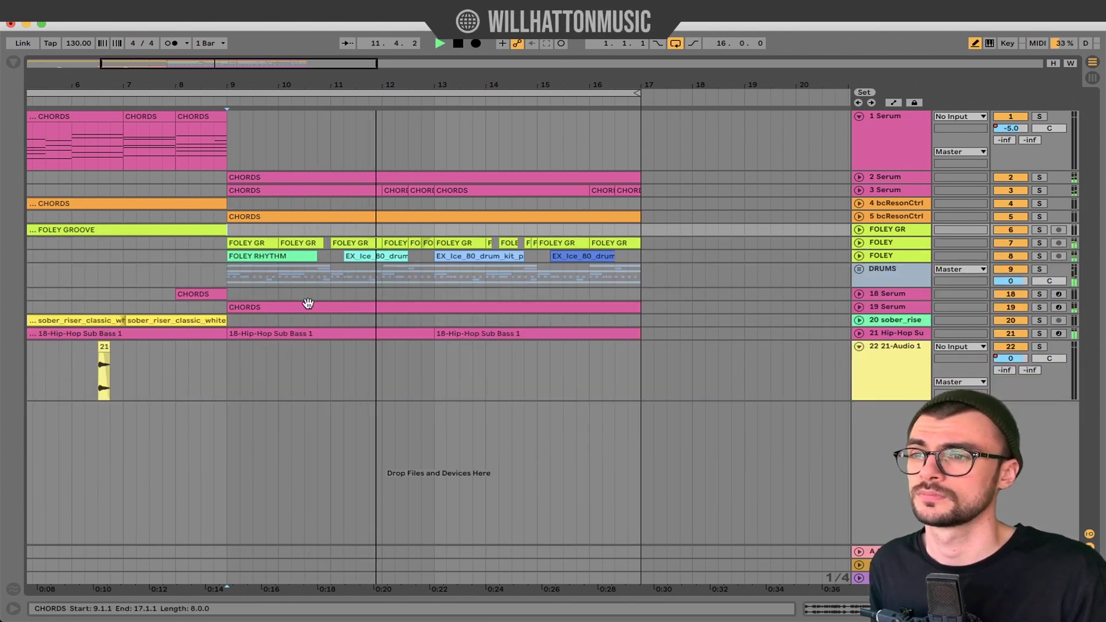
scroll(246, 295, up, 5)
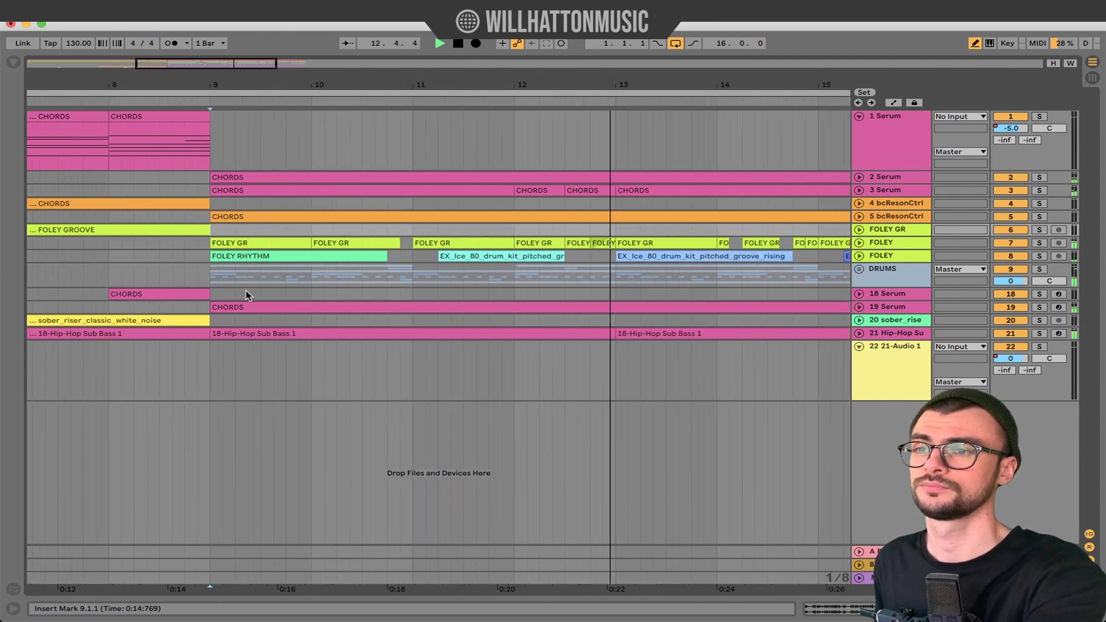
scroll(246, 295, right, 2)
scroll(246, 295, down, 1)
scroll(247, 295, down, 3)
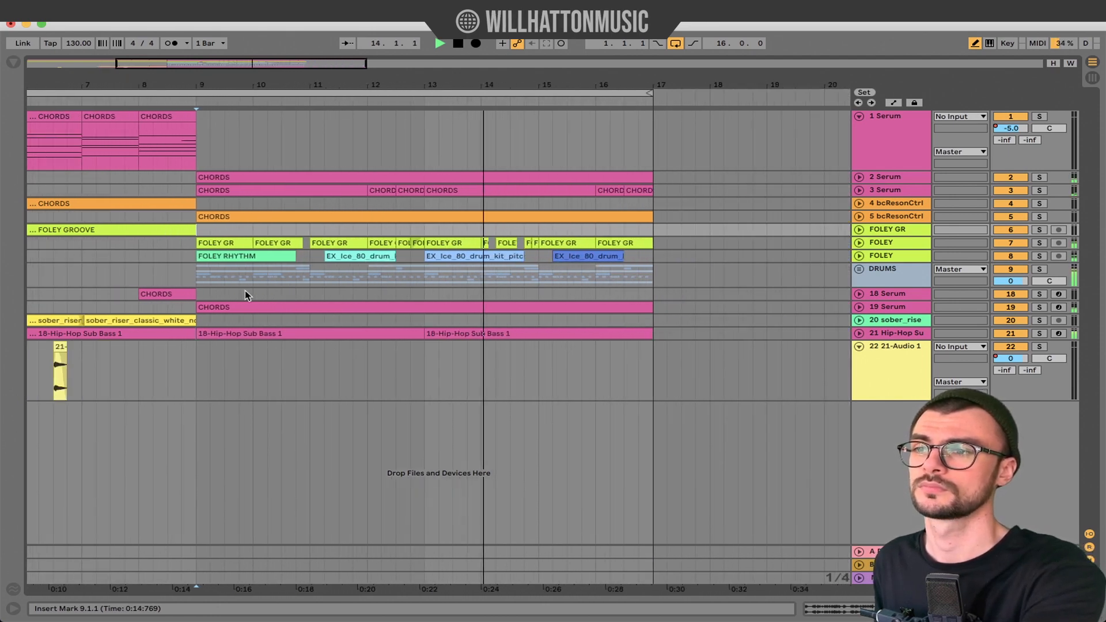
scroll(246, 296, left, 5)
scroll(246, 295, right, 4)
scroll(246, 295, down, 1)
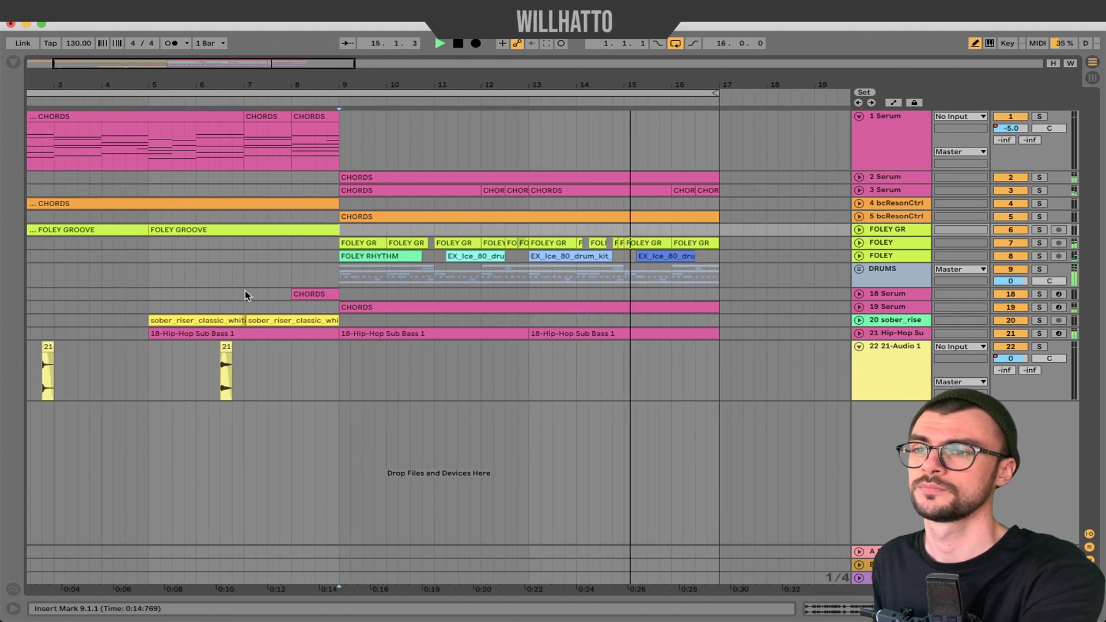
scroll(246, 295, right, 2)
scroll(246, 295, left, 3)
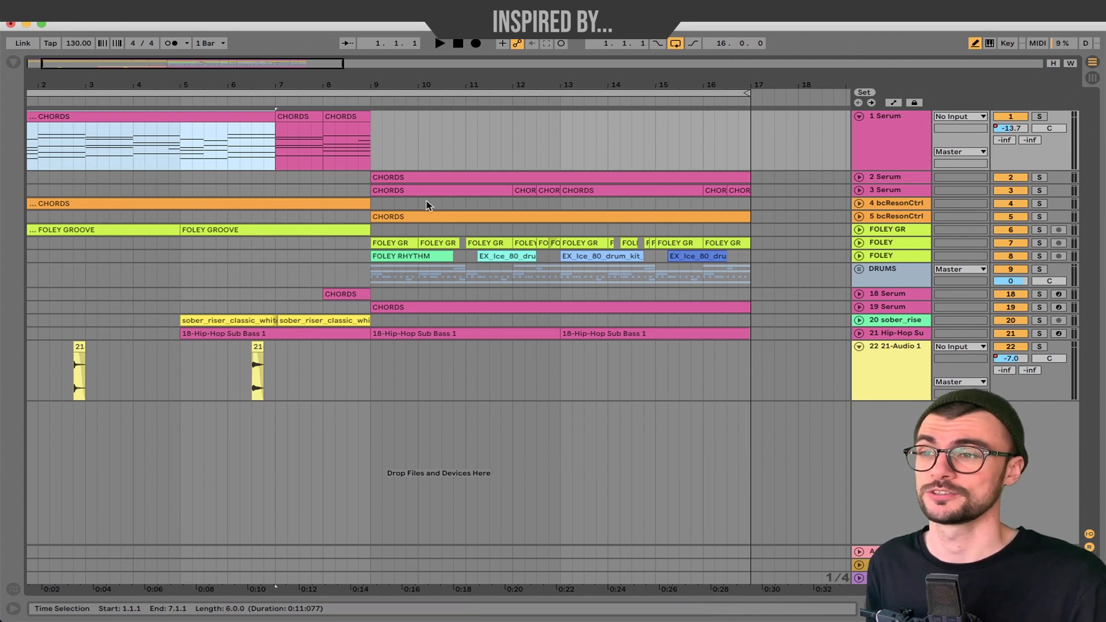
Play the full mix from bar 13
click(560, 155)
key(space)
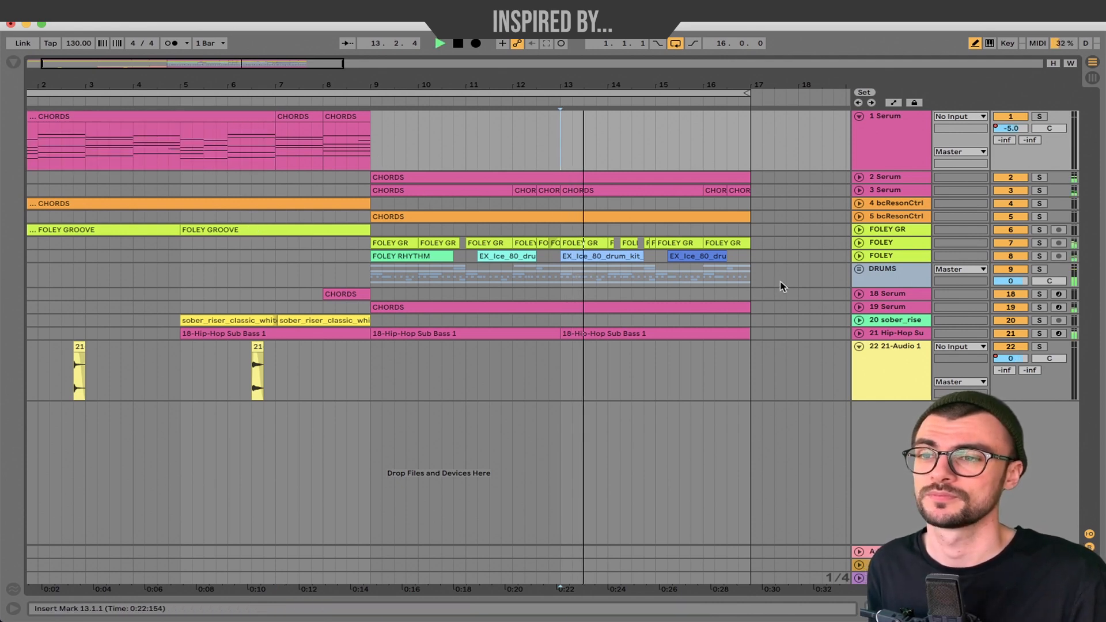